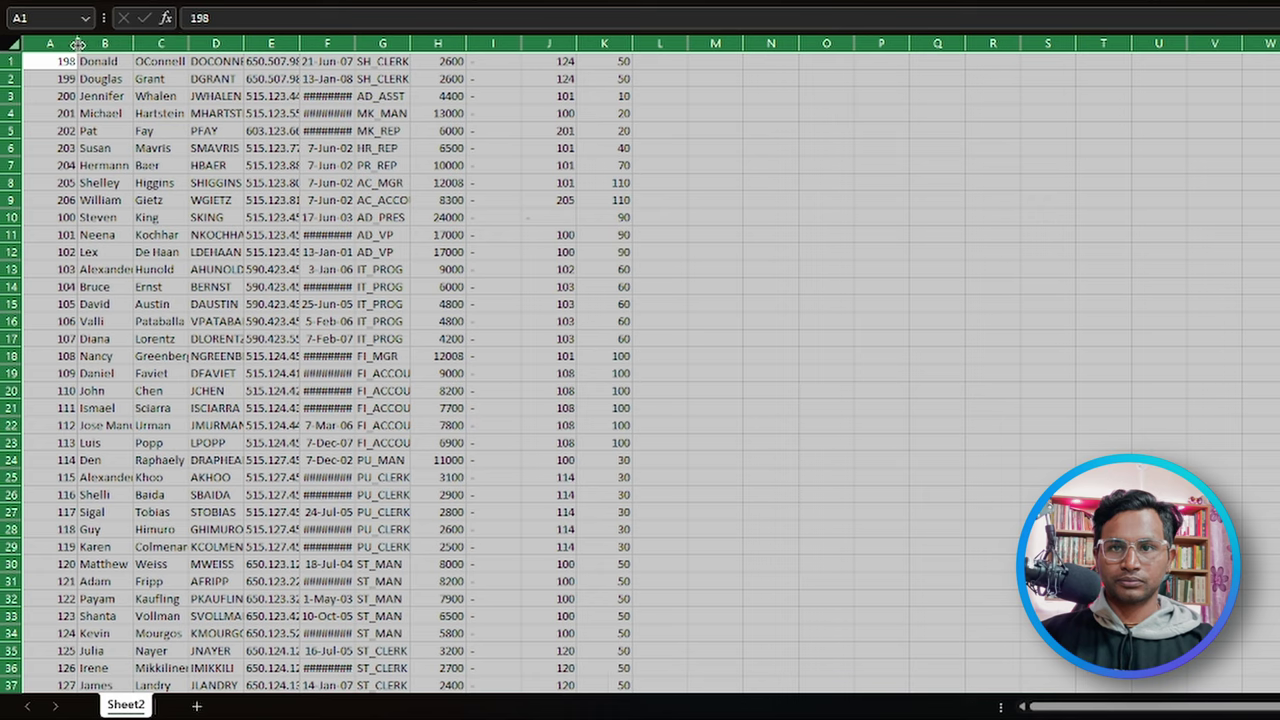
- Auto-fit the employee columns and insert a blank row above the data at row 1
{"action": "double_click", "coordinate": [84, 44]}
{"action": "left_click", "coordinate": [233, 165]}
{"action": "left_click", "coordinate": [8, 61]}
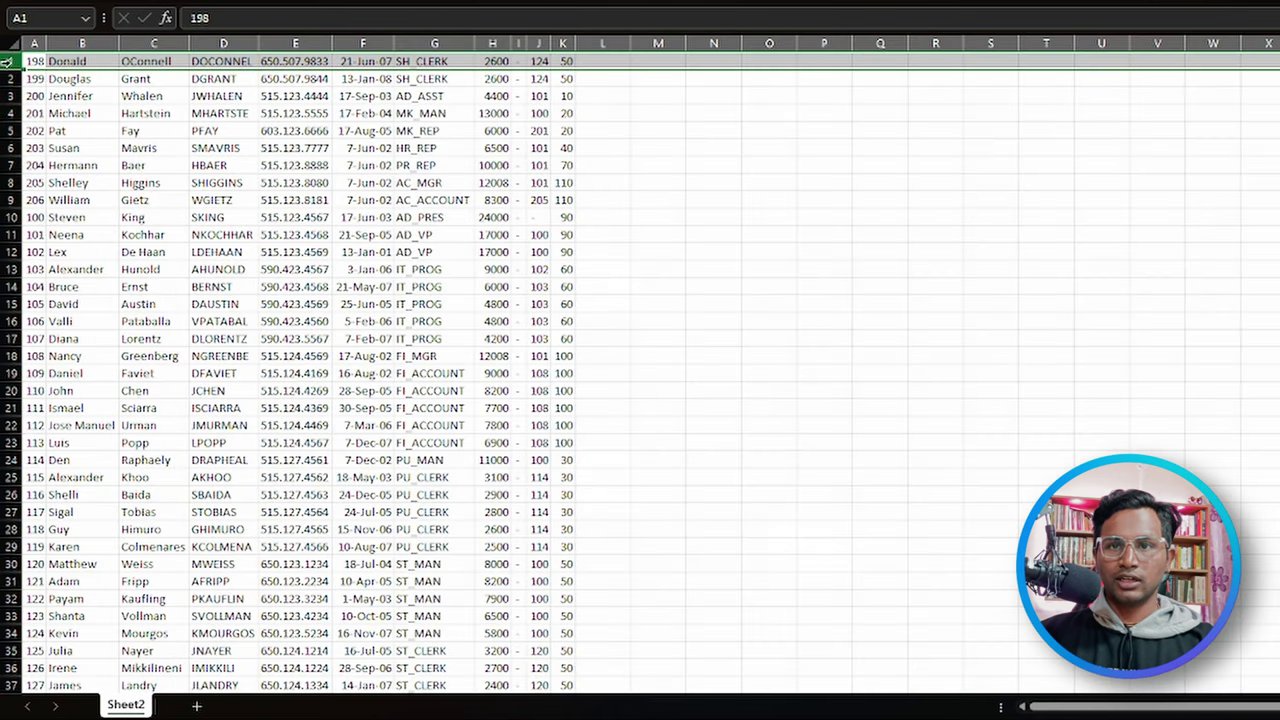
{"action": "key", "text": "ctrl+shift+plus"}
{"action": "left_click", "coordinate": [36, 60]}
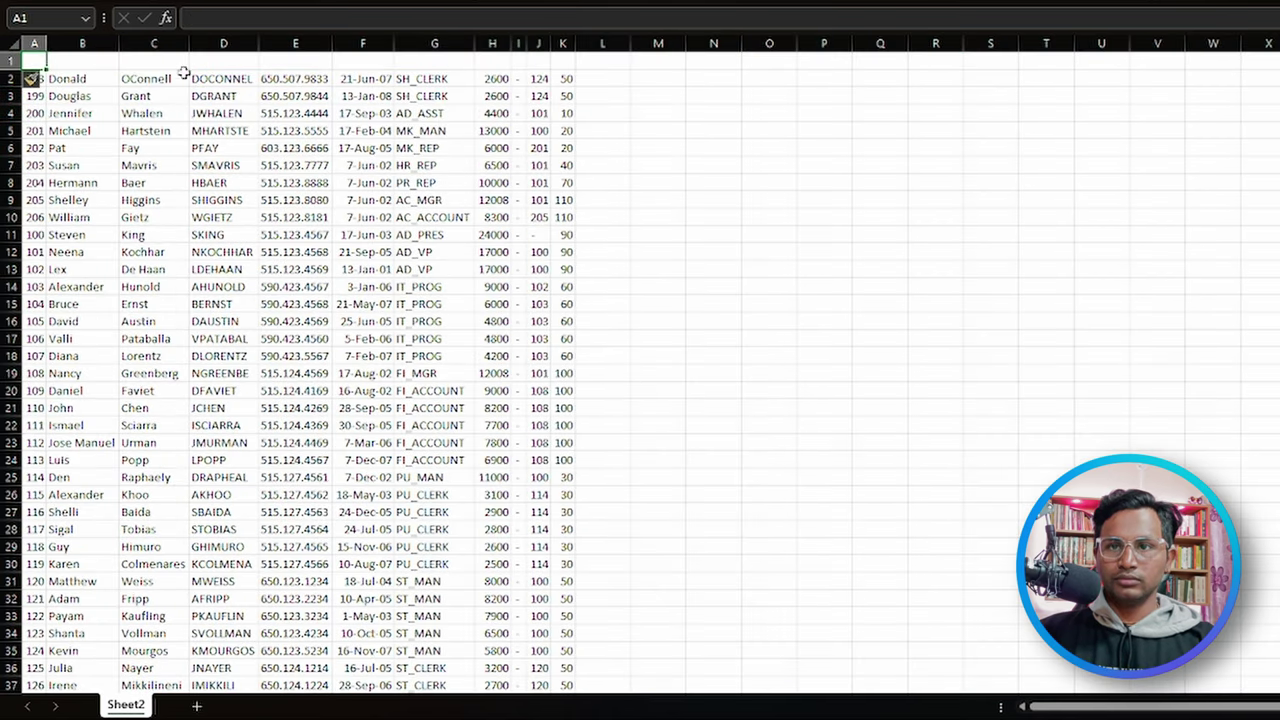
{"action": "left_click", "coordinate": [156, 62]}
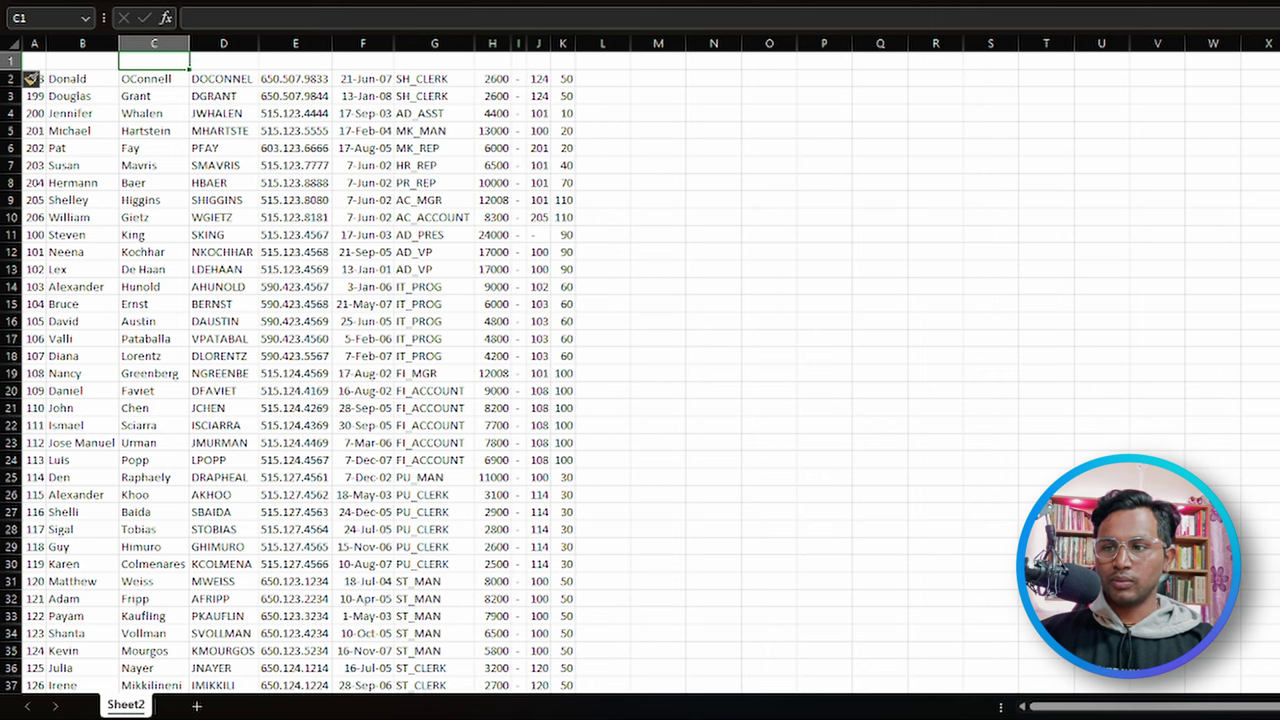
- Copy the DBeaver result column names and paste them into the new empty row 1
{"action": "key", "text": "alt+Tab"}
{"action": "left_click", "coordinate": [447, 415]}
{"action": "left_click", "coordinate": [368, 345]}
{"action": "right_click", "coordinate": [368, 344]}
{"action": "mouse_move", "coordinate": [422, 372]}
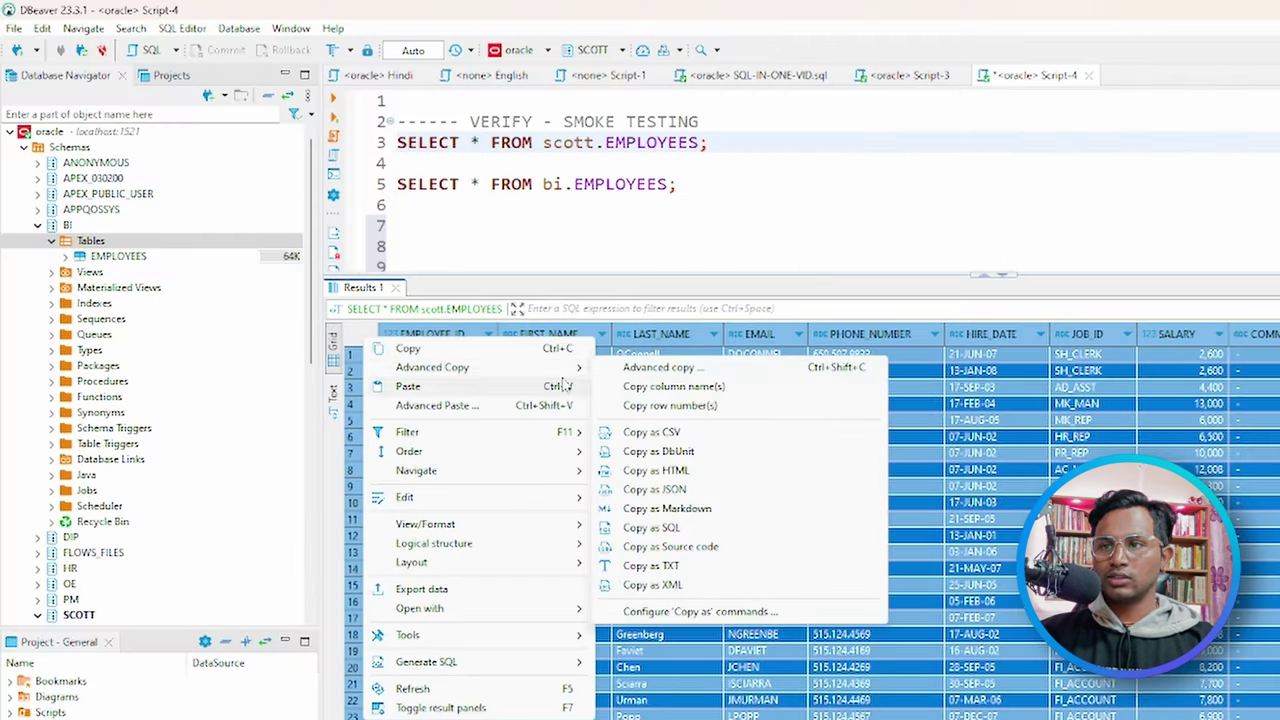
{"action": "left_click", "coordinate": [708, 392]}
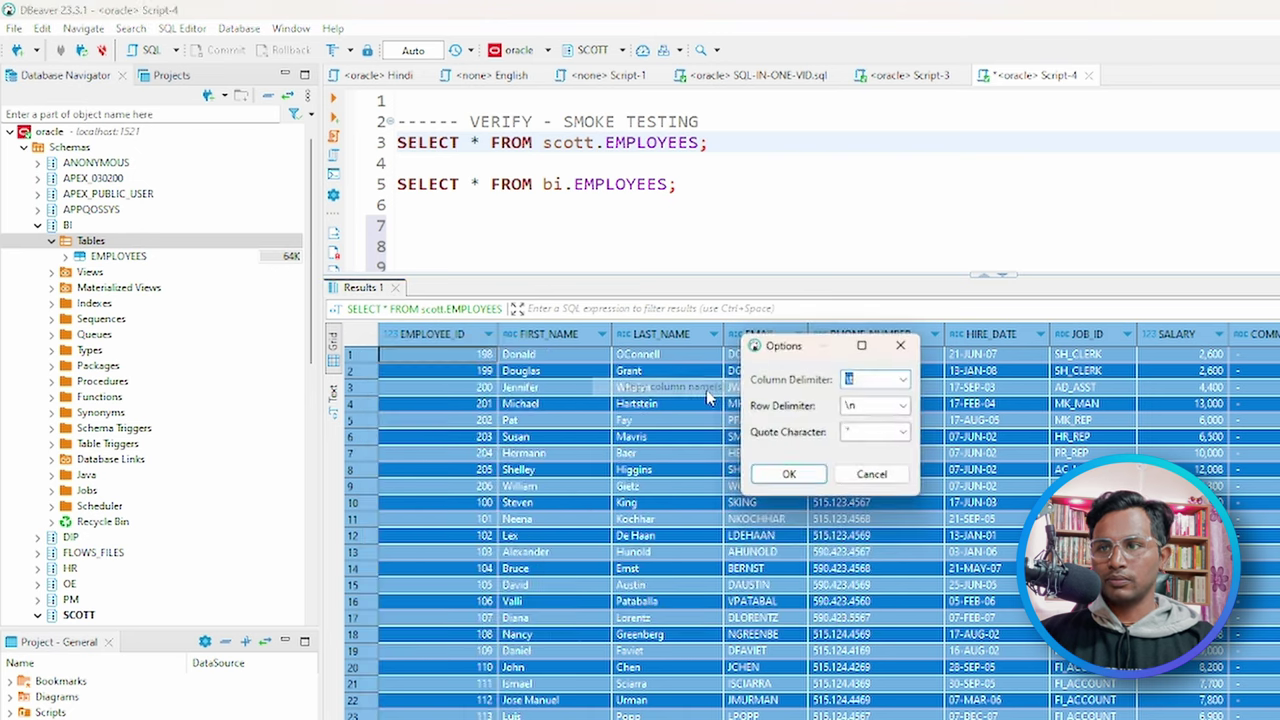
{"action": "left_click", "coordinate": [789, 476]}
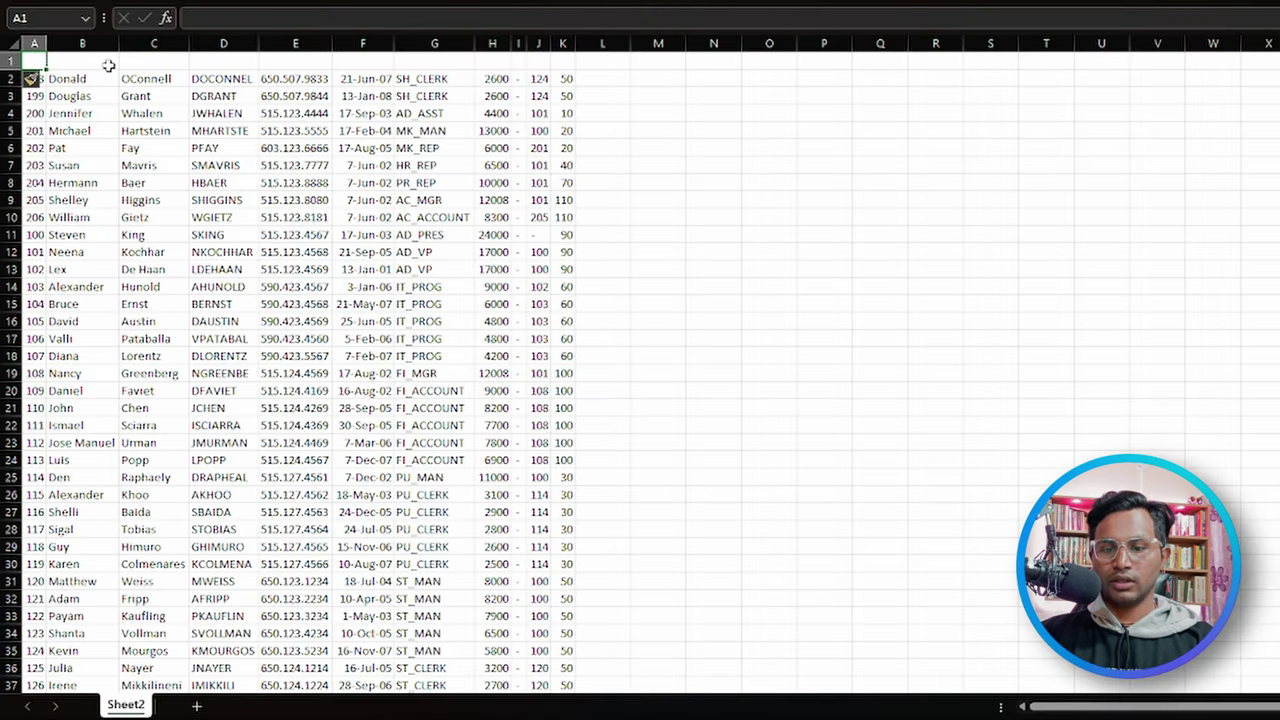
{"action": "key", "text": "ctrl+v"}
- Auto-fit all columns to the pasted header names
{"action": "left_click", "coordinate": [290, 130]}
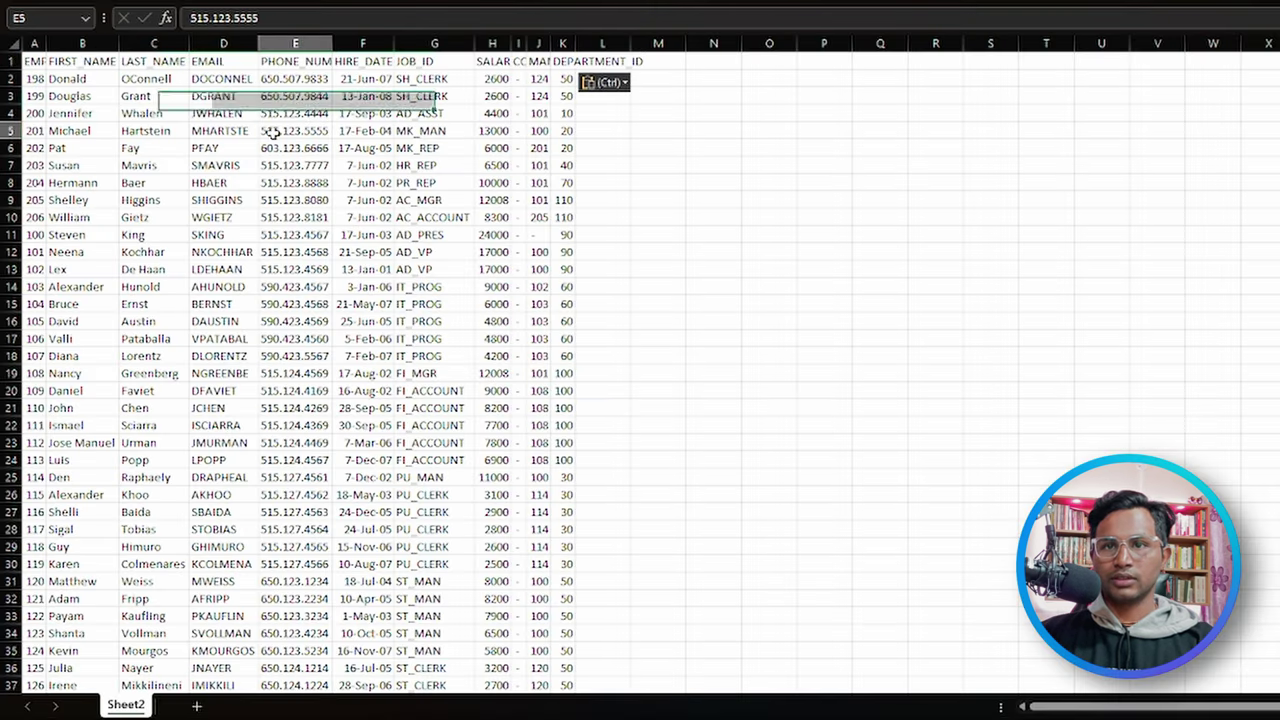
{"action": "left_click", "coordinate": [18, 44]}
{"action": "double_click", "coordinate": [46, 44]}
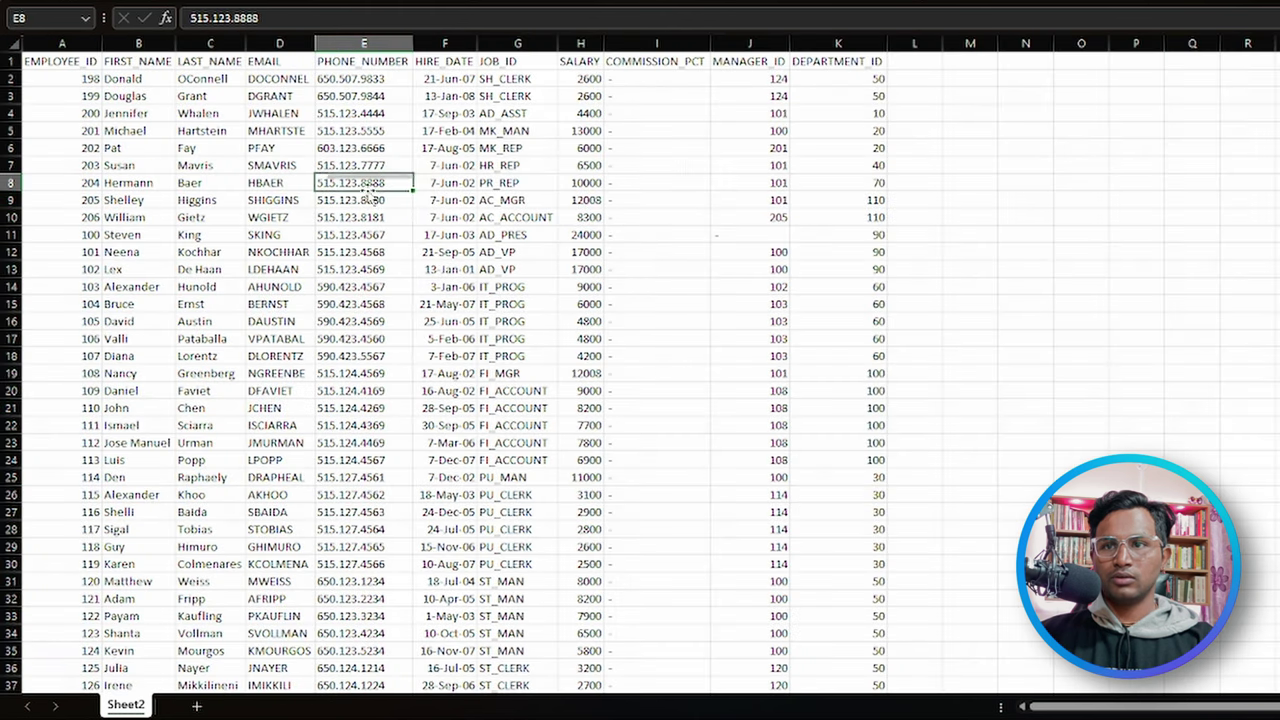
{"action": "left_click", "coordinate": [694, 202]}
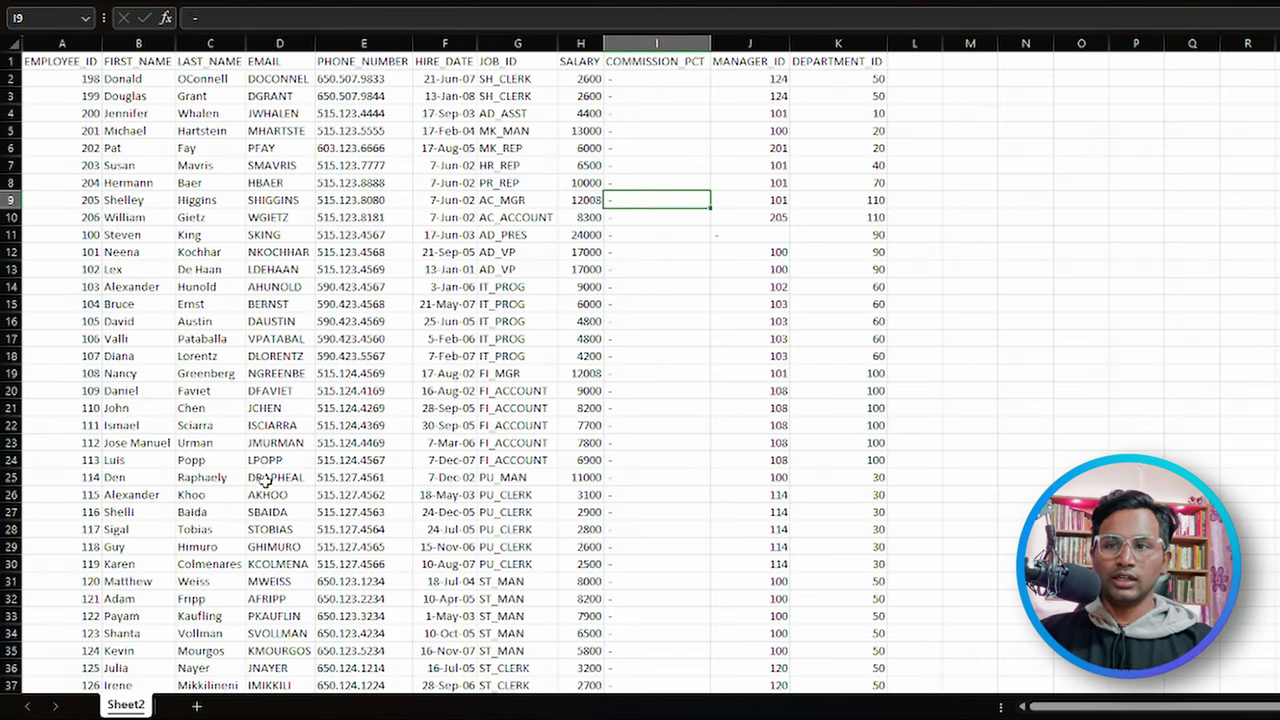
- Rename Sheet2 to SRC and add a new blank sheet
{"action": "double_click", "coordinate": [127, 705]}
{"action": "type", "text": "SRC"}
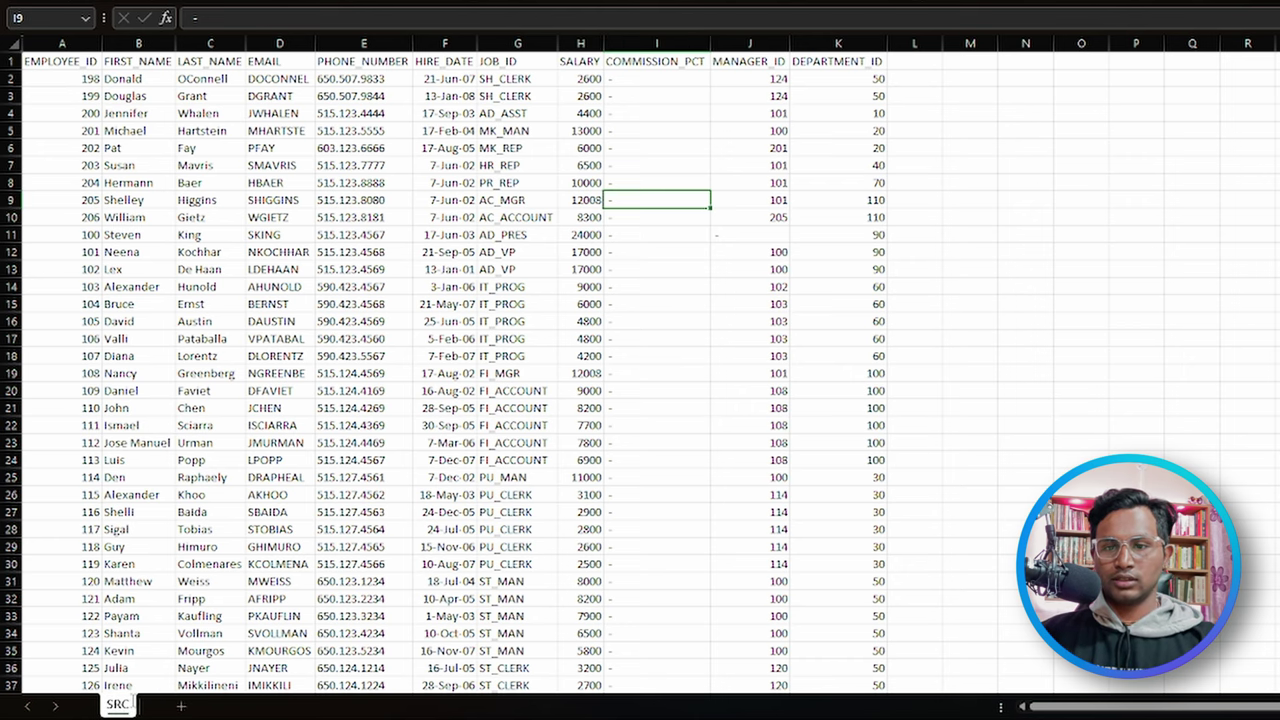
{"action": "left_click", "coordinate": [181, 706]}
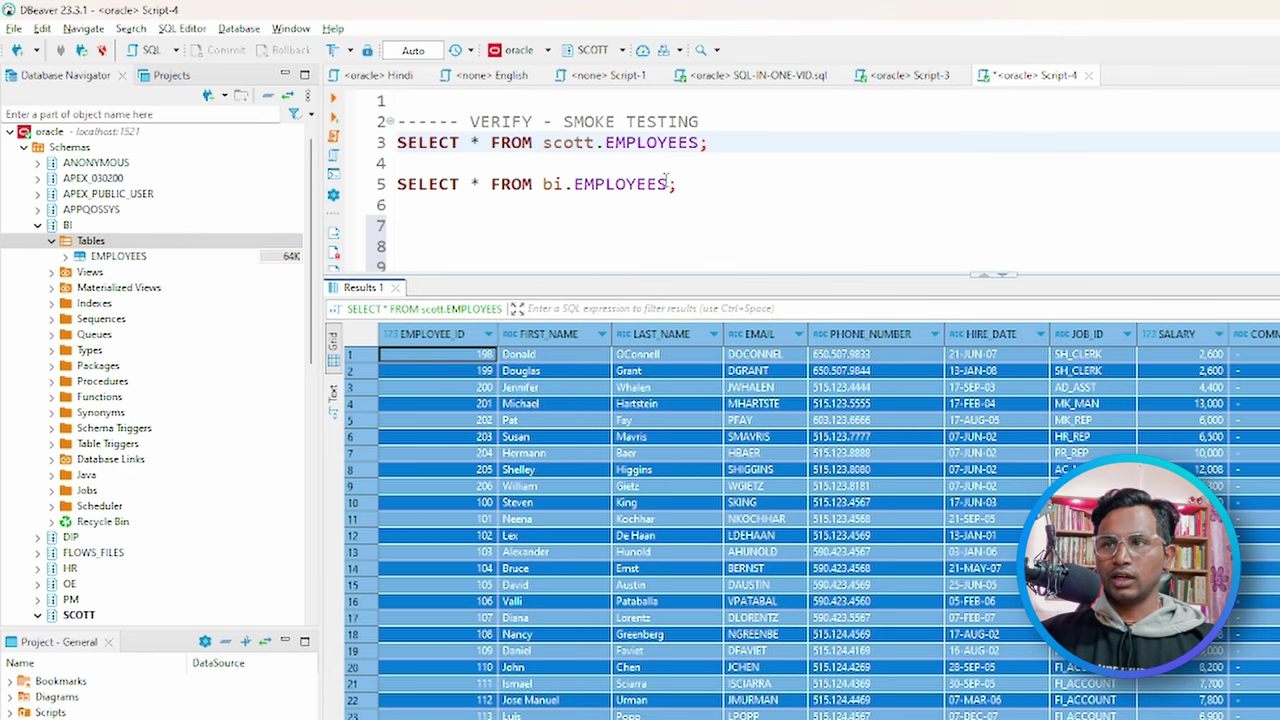
- Run the bi.EMPLOYEES query in DBeaver
{"action": "left_click", "coordinate": [714, 186]}
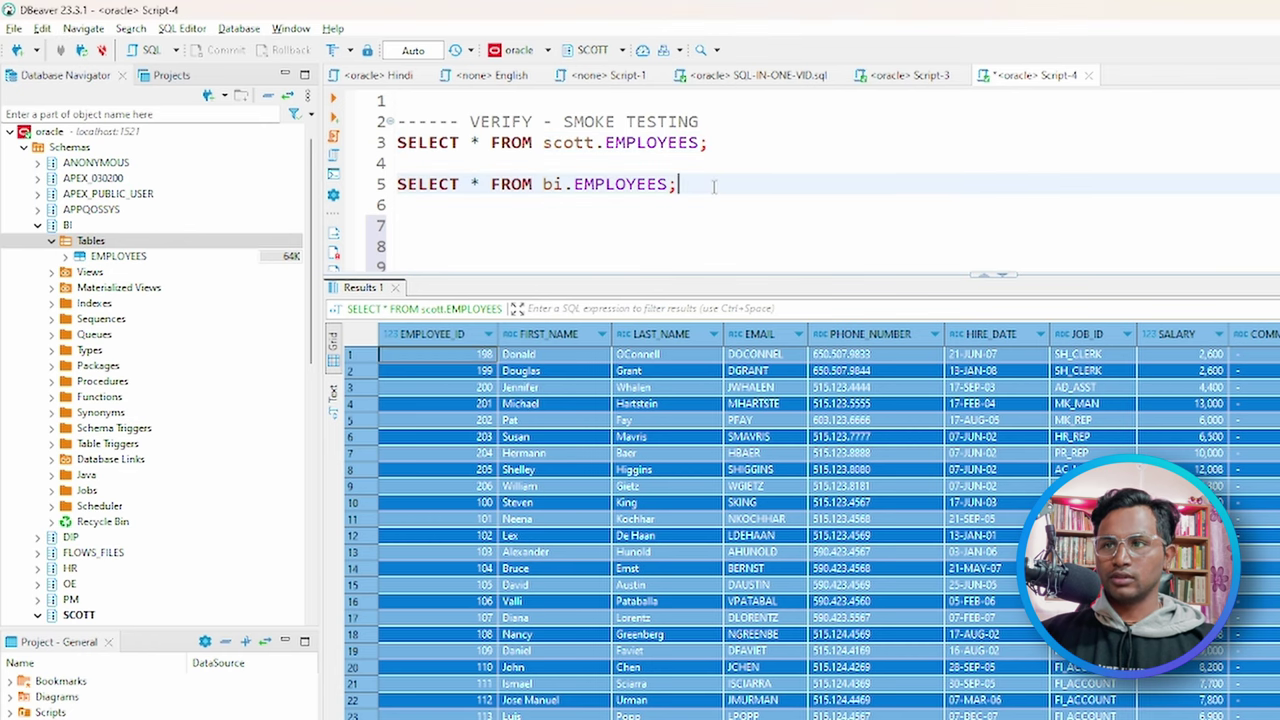
{"action": "left_click", "coordinate": [395, 288]}
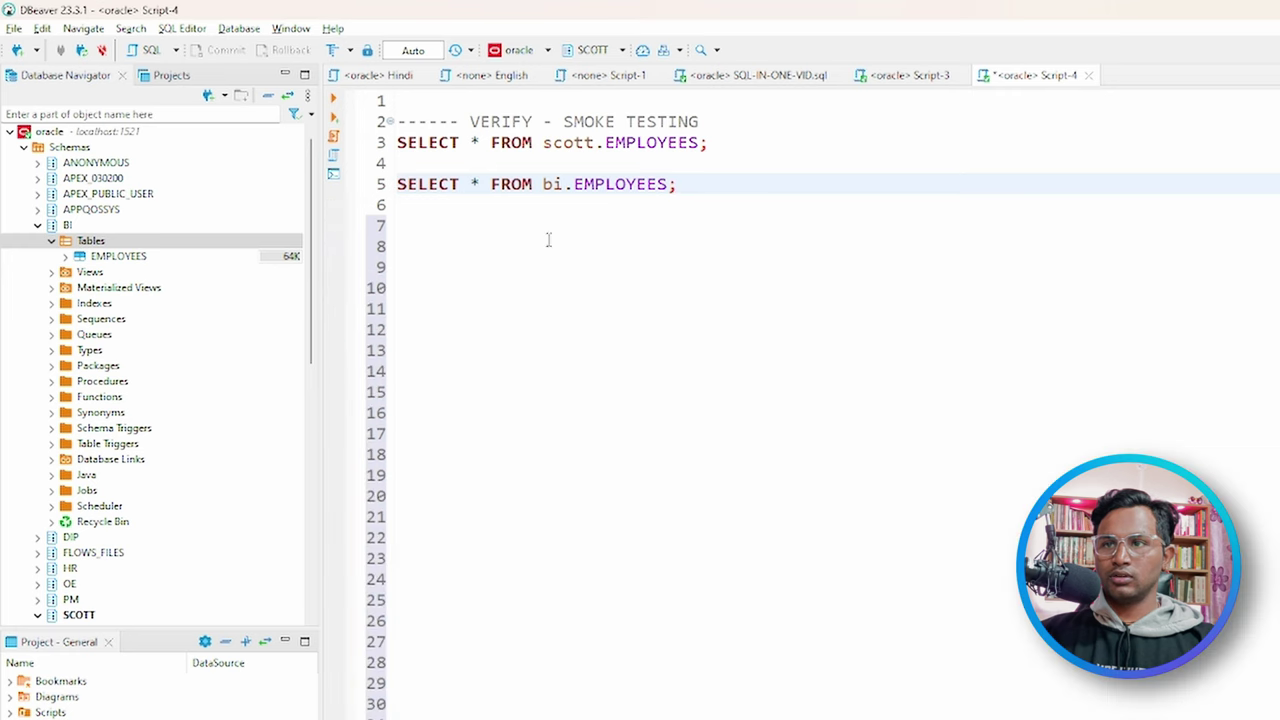
{"action": "key", "text": "ctrl+Return"}
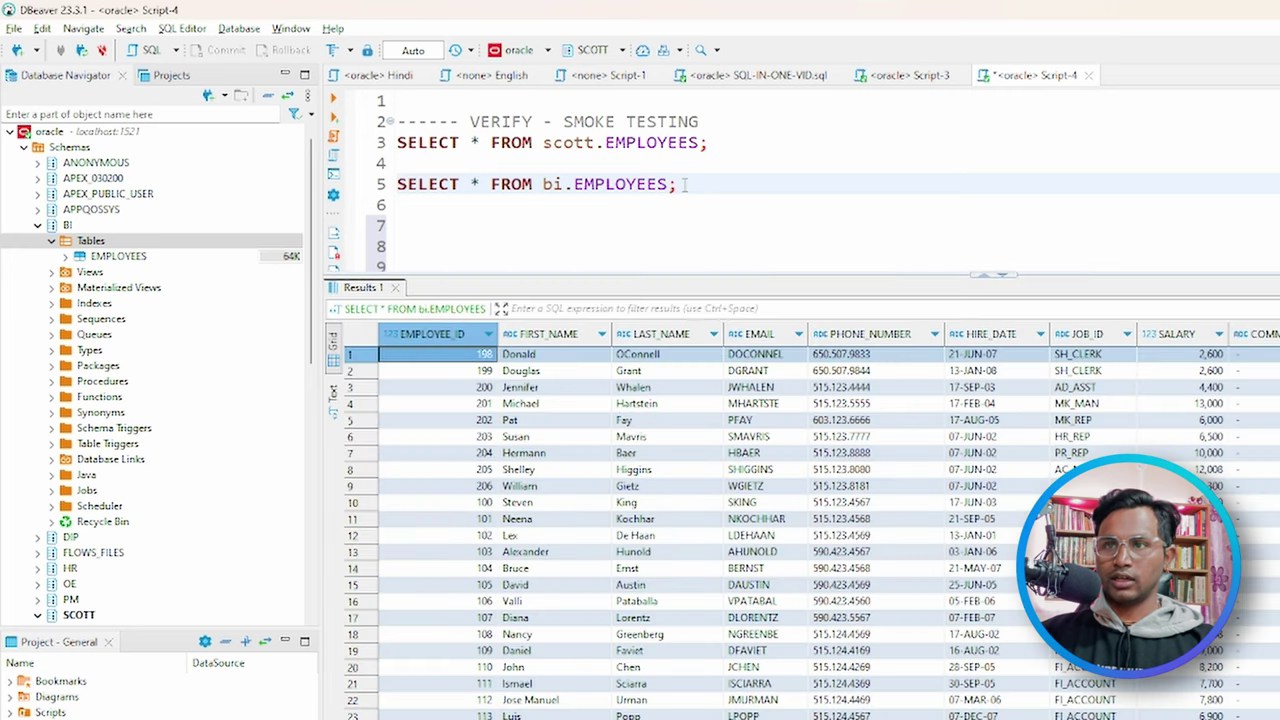
- Copy the bi.EMPLOYEES result column names and paste them into row 1 of Sheet3
{"action": "left_click", "coordinate": [366, 334]}
{"action": "right_click", "coordinate": [372, 338]}
{"action": "mouse_move", "coordinate": [457, 363]}
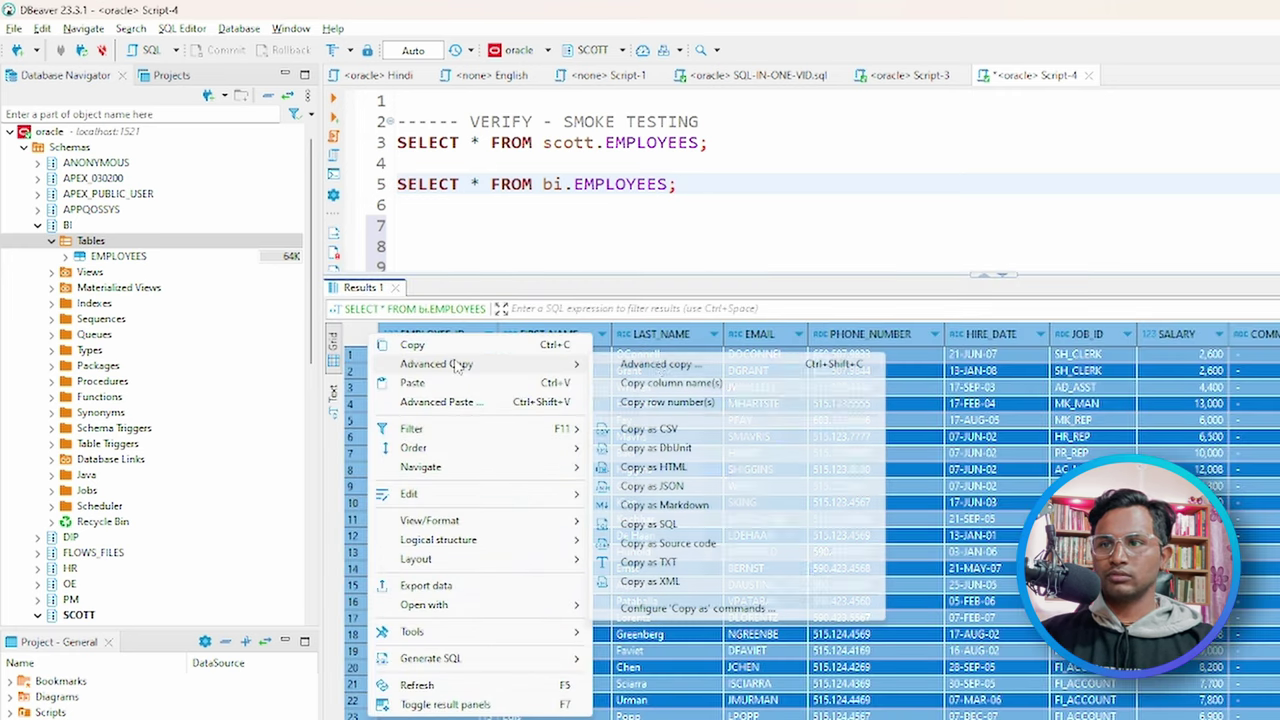
{"action": "left_click", "coordinate": [670, 383]}
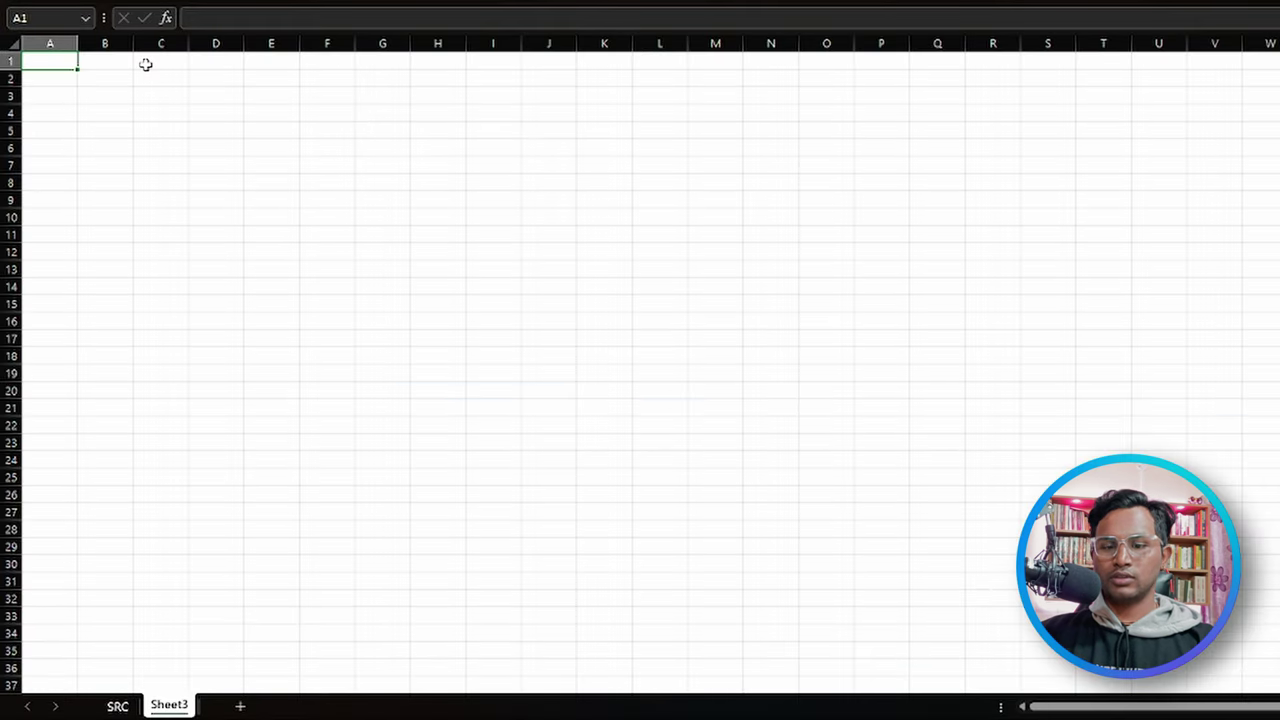
{"action": "key", "text": "ctrl+v"}
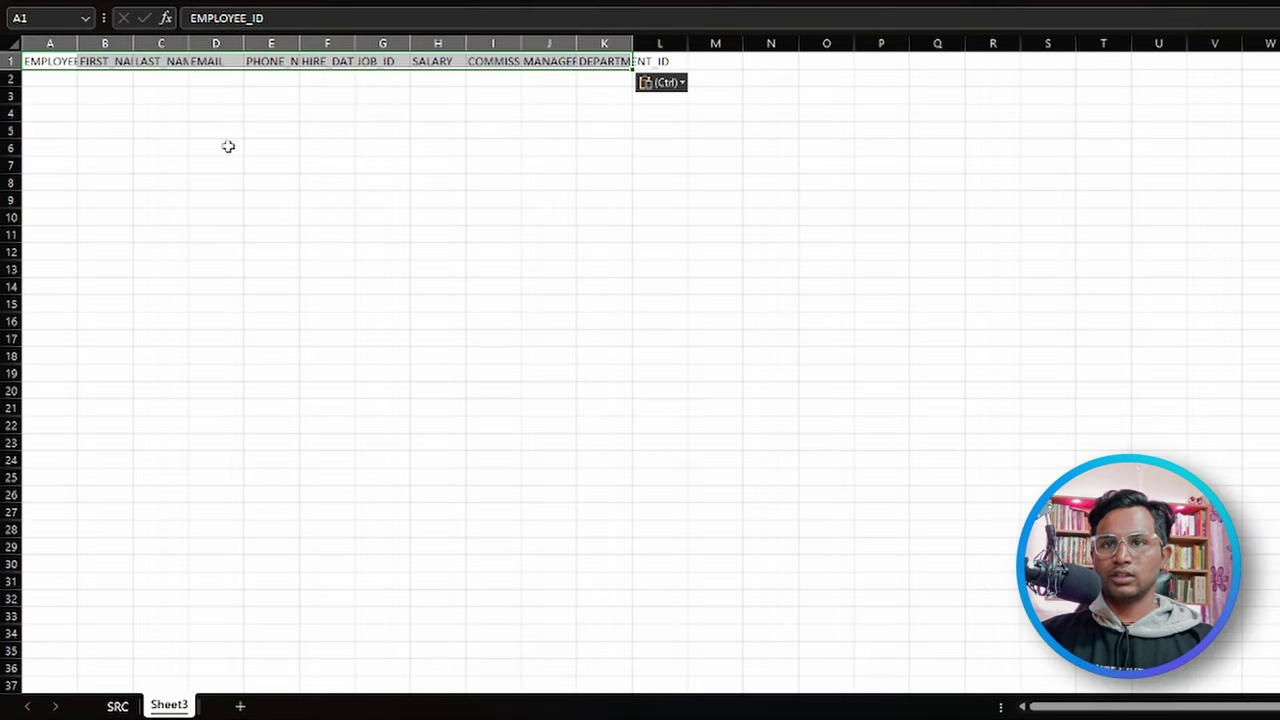
- Auto-fit Sheet3's columns to the full header names
{"action": "left_click", "coordinate": [12, 44]}
{"action": "double_click", "coordinate": [77, 44]}
{"action": "left_click", "coordinate": [320, 214]}
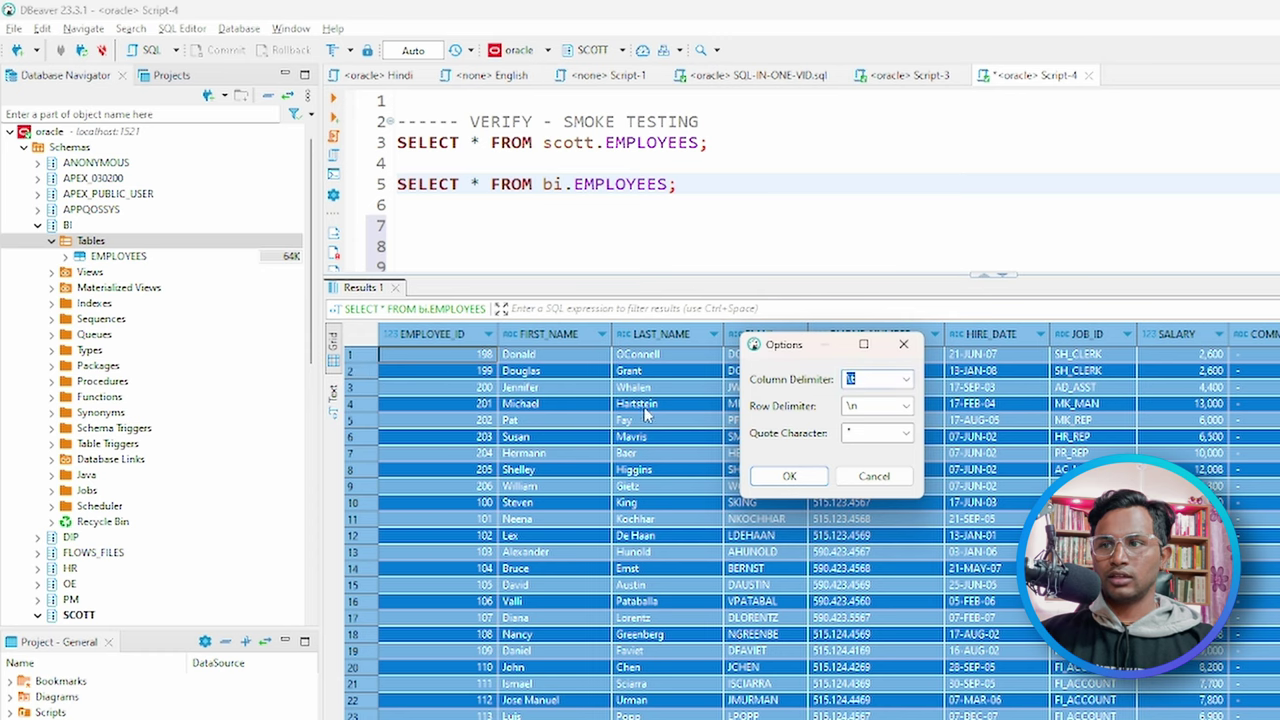
- Copy all bi employee rows from DBeaver and paste them into Sheet3 starting at A2
{"action": "left_click", "coordinate": [845, 477]}
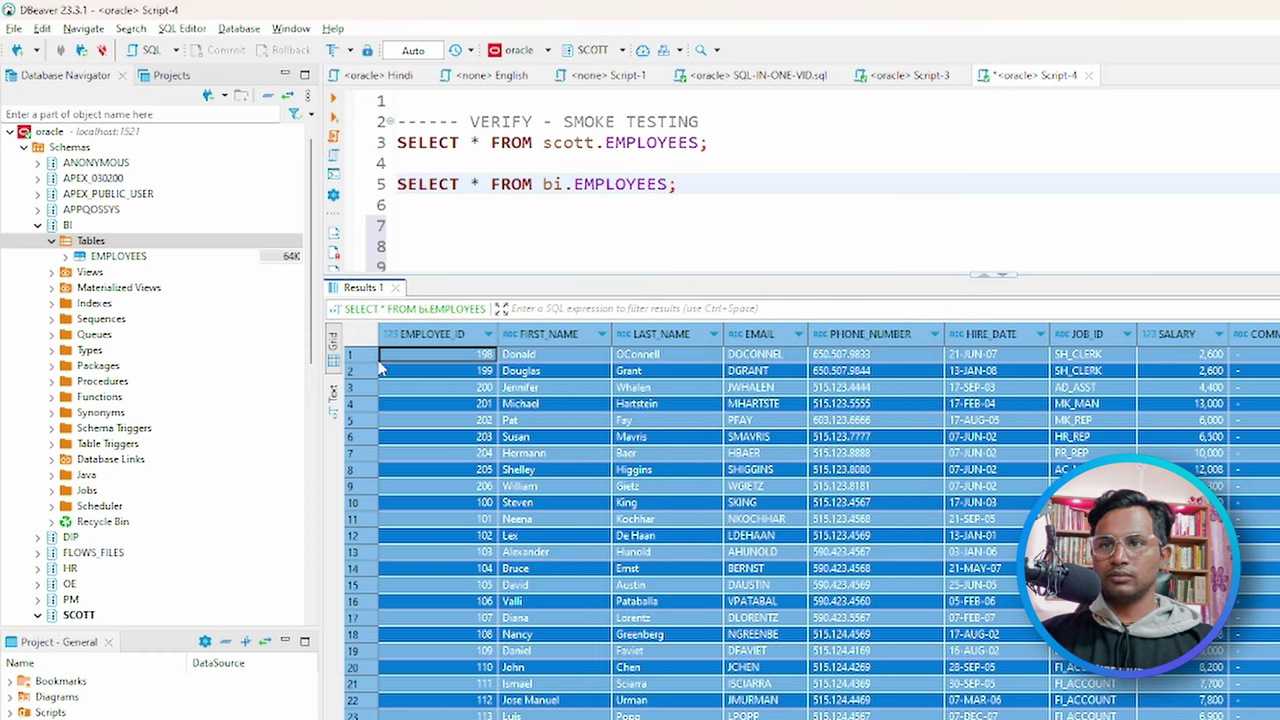
{"action": "right_click", "coordinate": [357, 343]}
{"action": "left_click", "coordinate": [400, 348]}
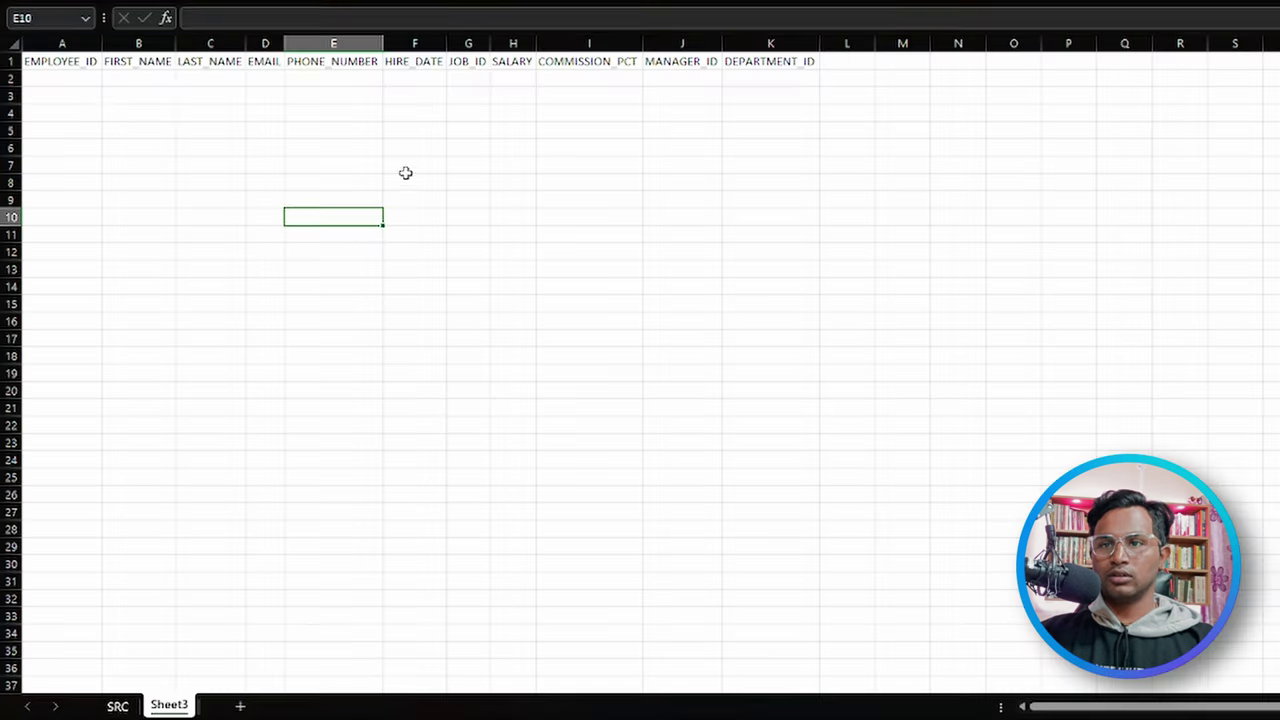
{"action": "left_click", "coordinate": [70, 79]}
{"action": "key", "text": "ctrl+v"}
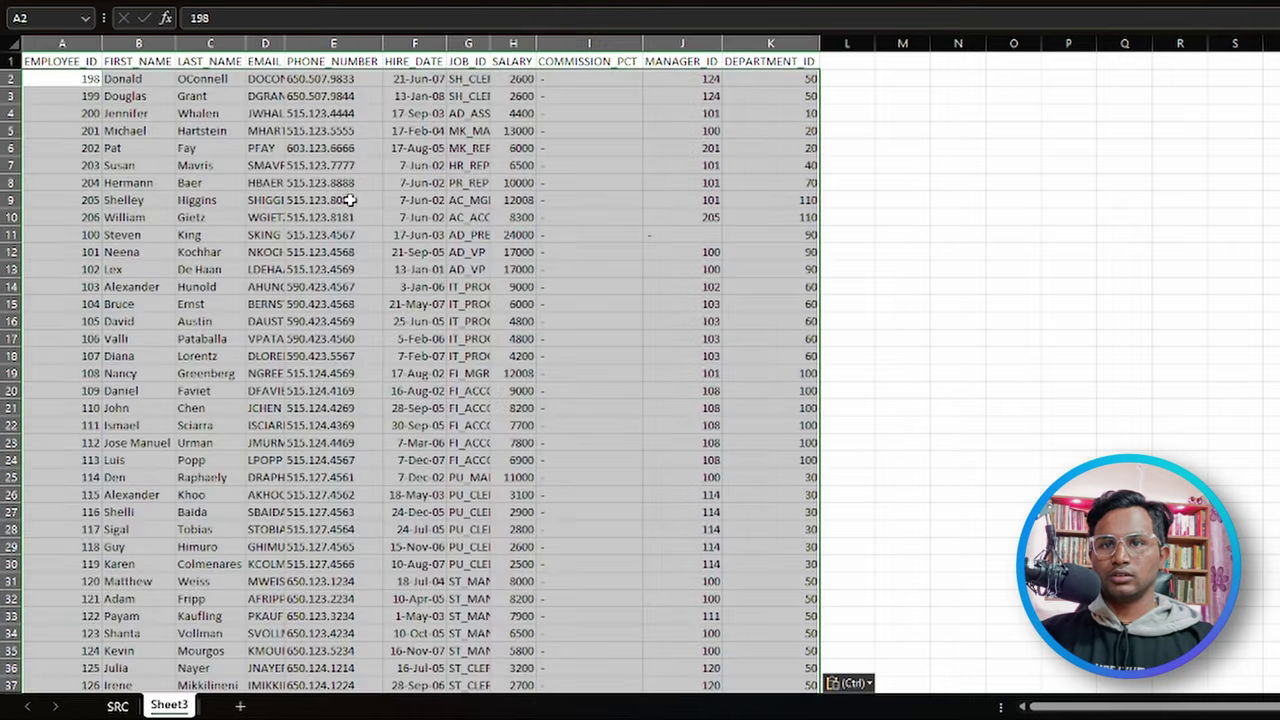
{"action": "left_click", "coordinate": [340, 215]}
- Adjust column widths, narrowing columns D and E, then auto-fit all columns again
{"action": "left_click", "coordinate": [12, 44]}
{"action": "double_click", "coordinate": [101, 44]}
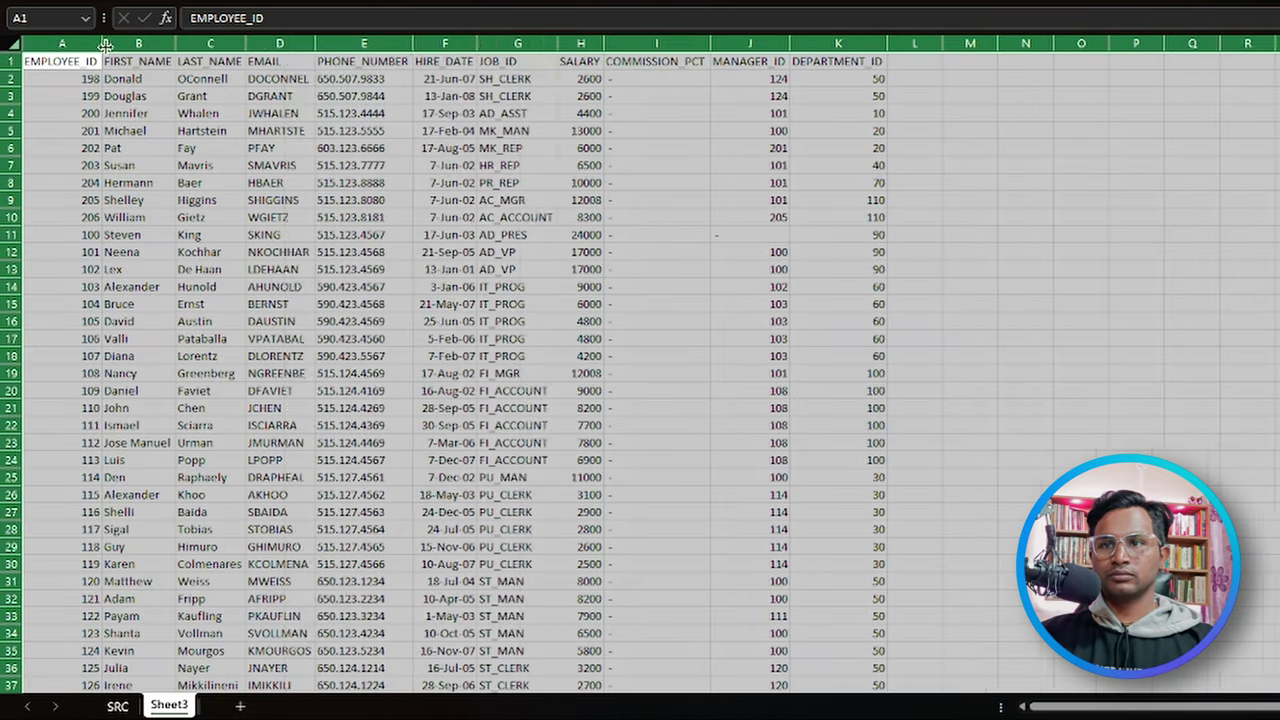
{"action": "left_click", "coordinate": [610, 217]}
{"action": "left_click", "coordinate": [110, 113]}
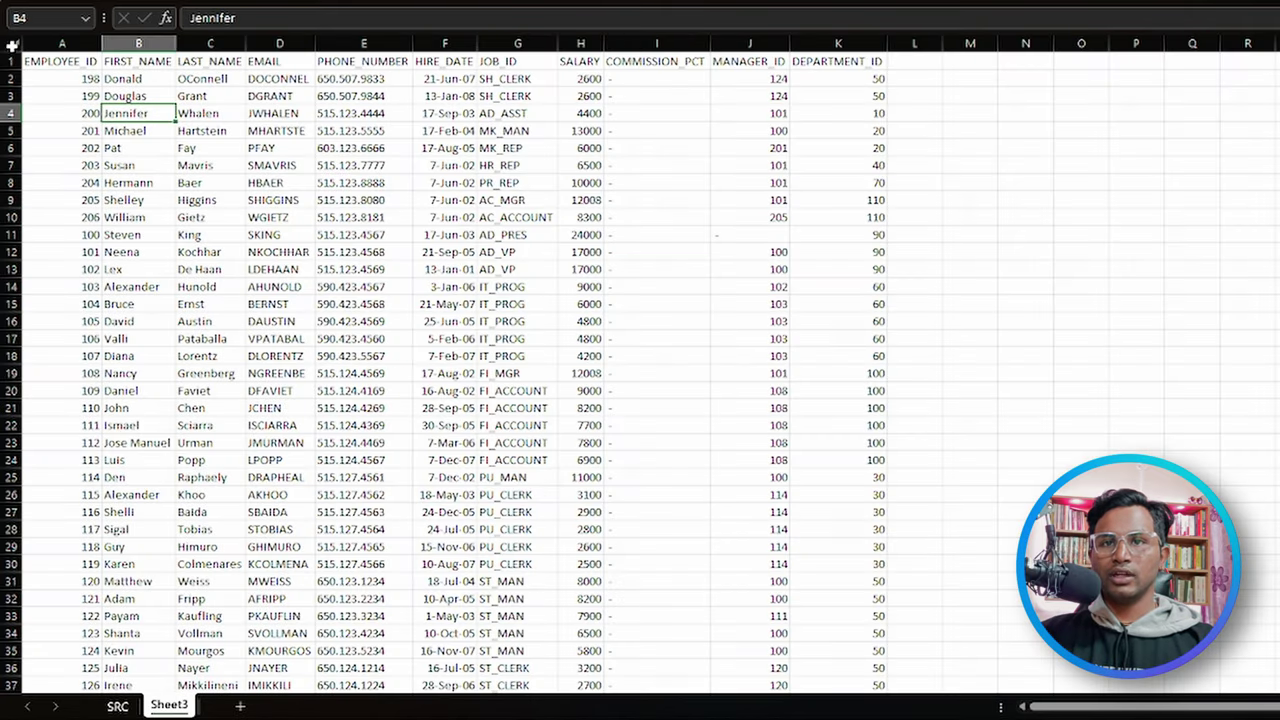
{"action": "left_click", "coordinate": [12, 44]}
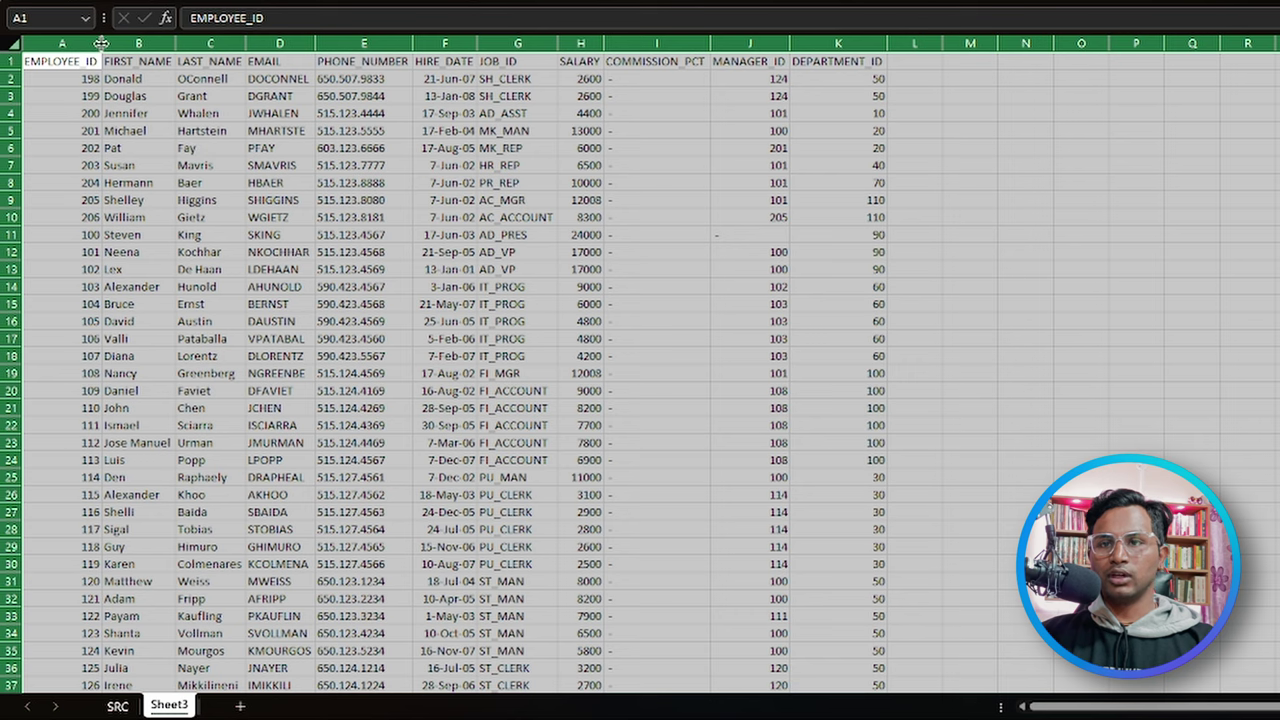
{"action": "left_click", "coordinate": [345, 132]}
{"action": "left_click_drag", "start_coordinate": [308, 44], "coordinate": [285, 44]}
{"action": "left_click_drag", "start_coordinate": [383, 44], "coordinate": [335, 44]}
{"action": "left_click", "coordinate": [12, 43]}
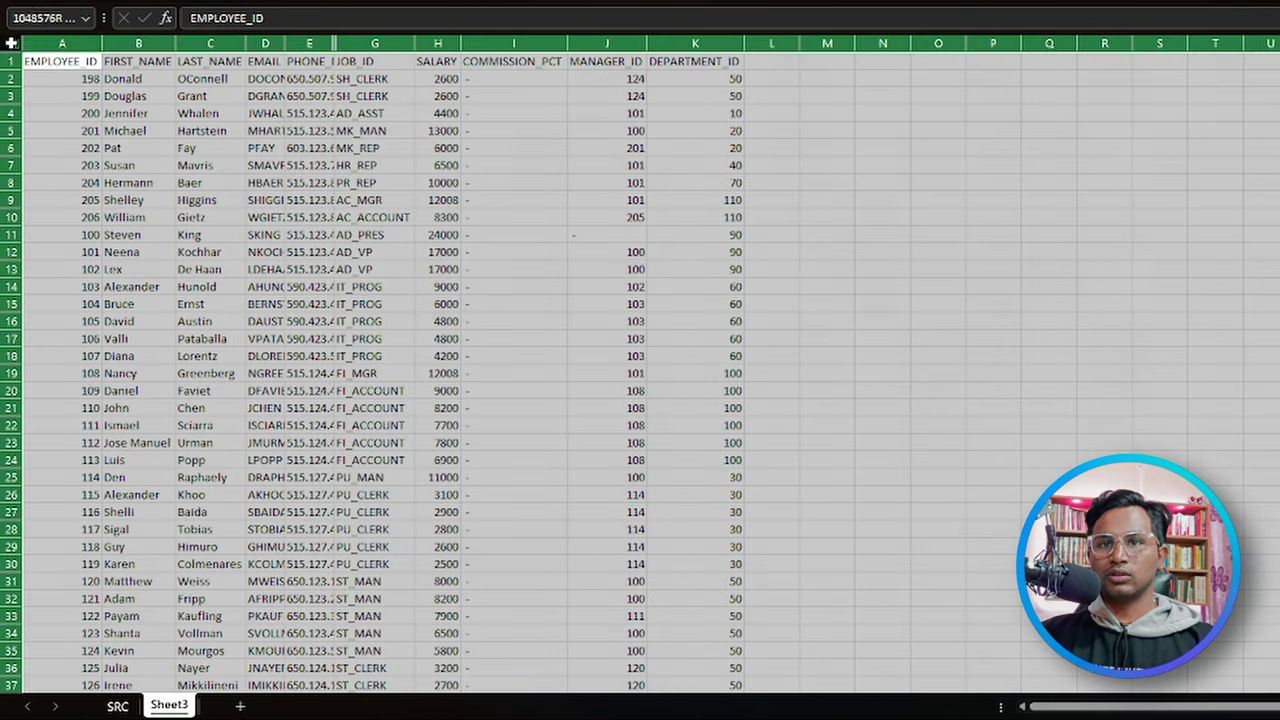
{"action": "double_click", "coordinate": [102, 44]}
{"action": "left_click", "coordinate": [474, 182]}
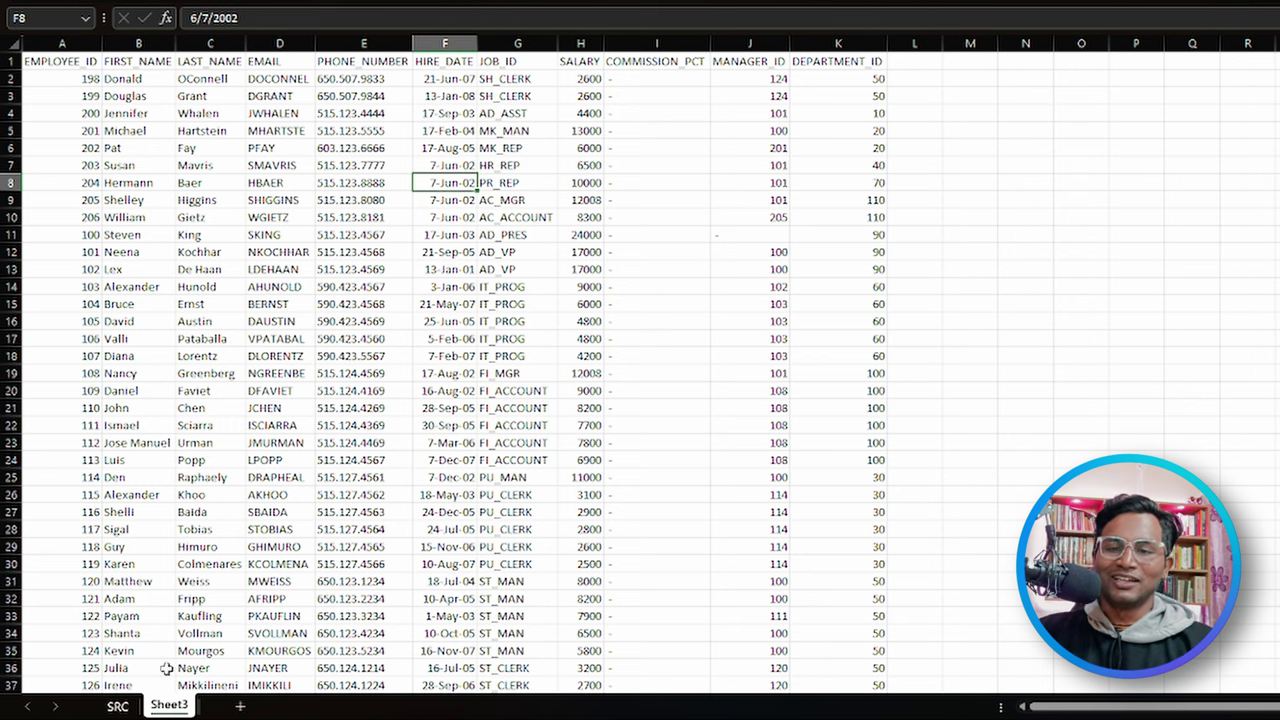
- Rename Sheet3 to TGT and add another blank sheet
{"action": "double_click", "coordinate": [169, 706]}
{"action": "type", "text": "TGT"}
{"action": "key", "text": "Return"}
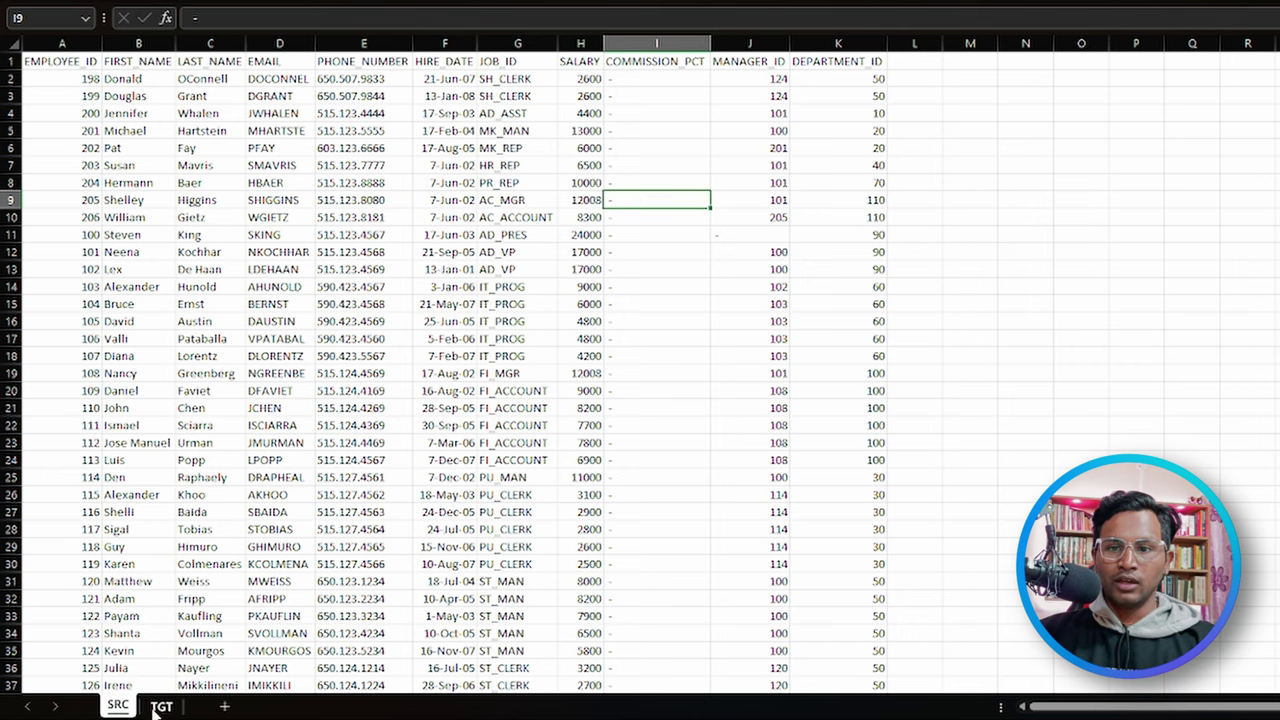
{"action": "left_click", "coordinate": [225, 707]}
- Rename the new sheet to VALIDATION
{"action": "double_click", "coordinate": [213, 705]}
{"action": "type", "text": "V"}
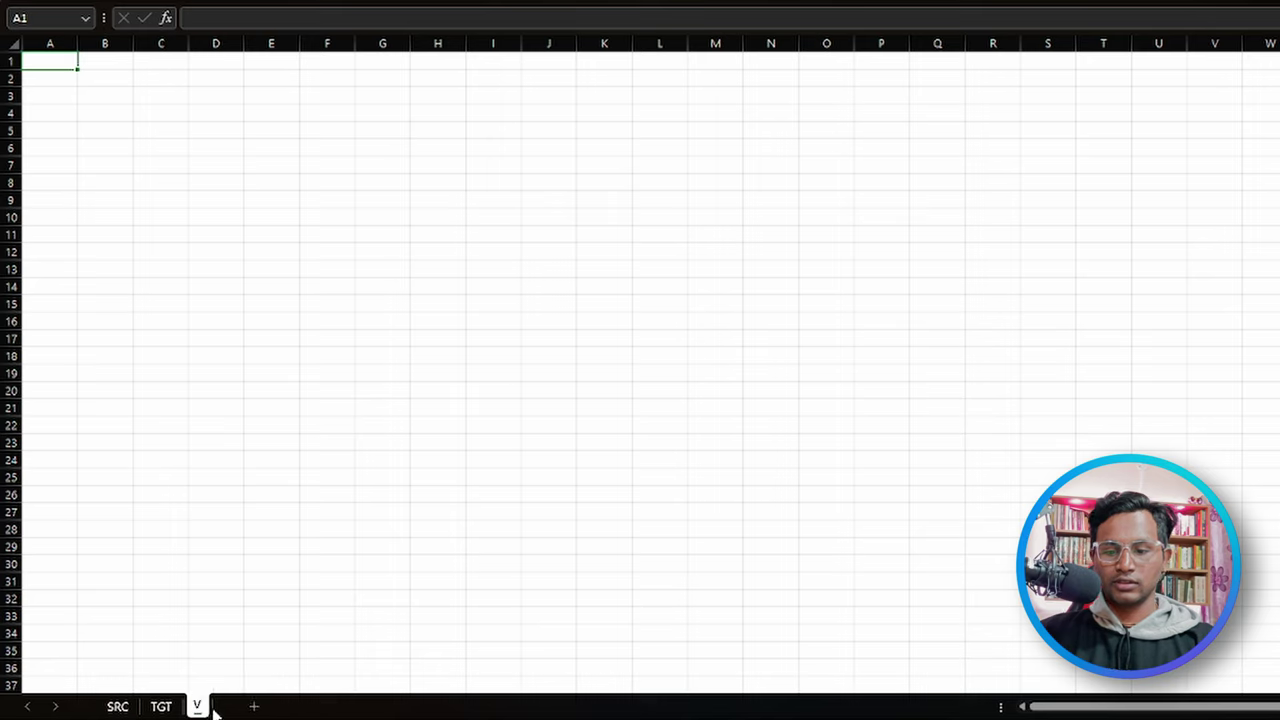
{"action": "type", "text": "ALIDATION"}
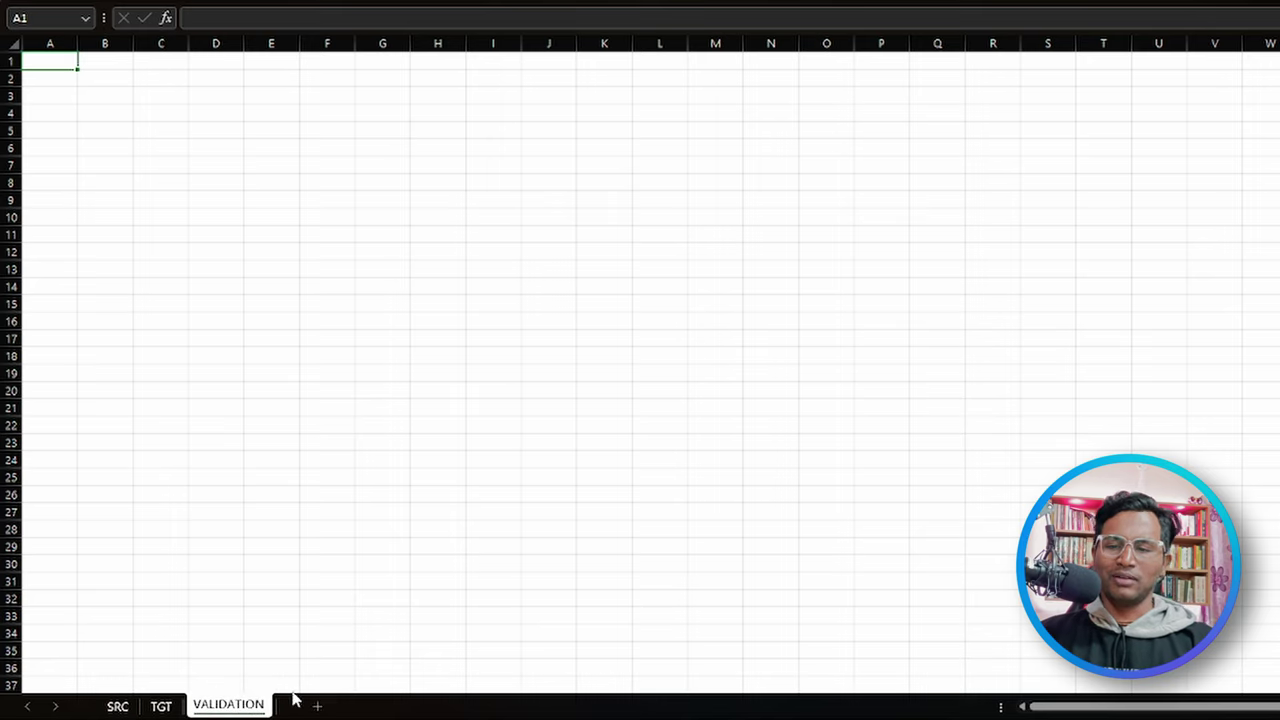
{"action": "left_click", "coordinate": [272, 634]}
{"action": "left_click", "coordinate": [130, 388]}
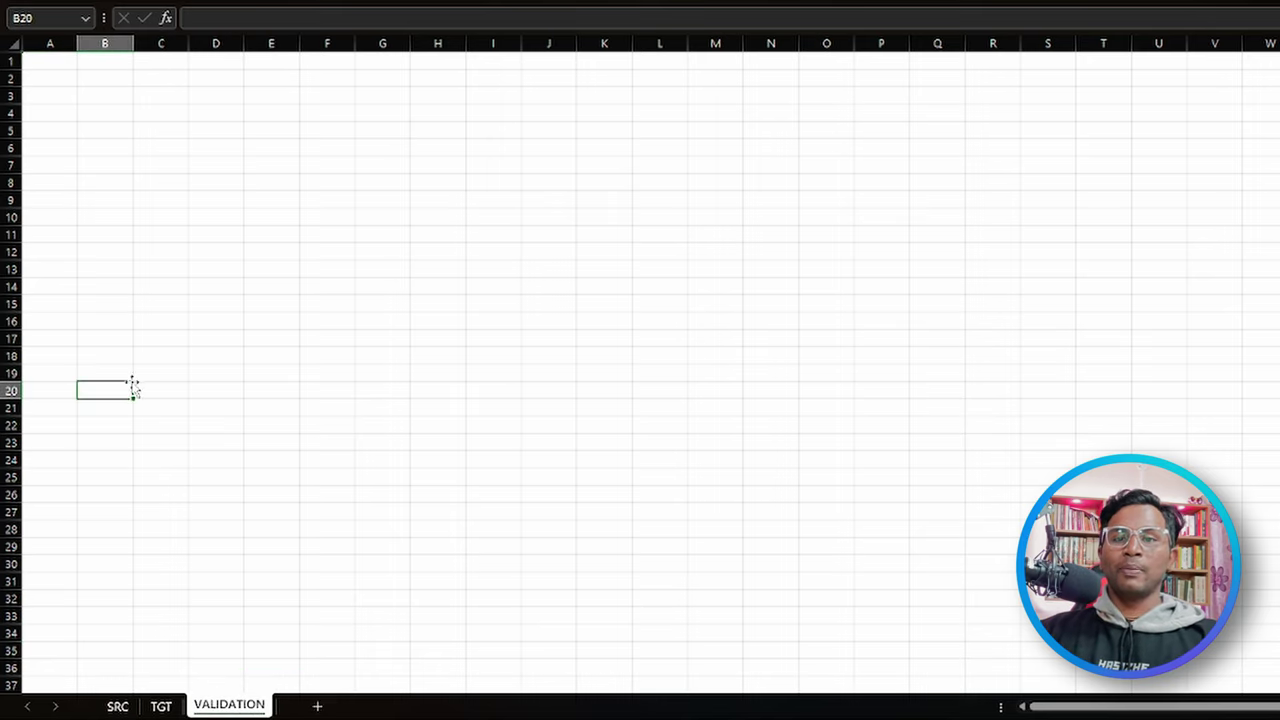
{"action": "left_click", "coordinate": [117, 706]}
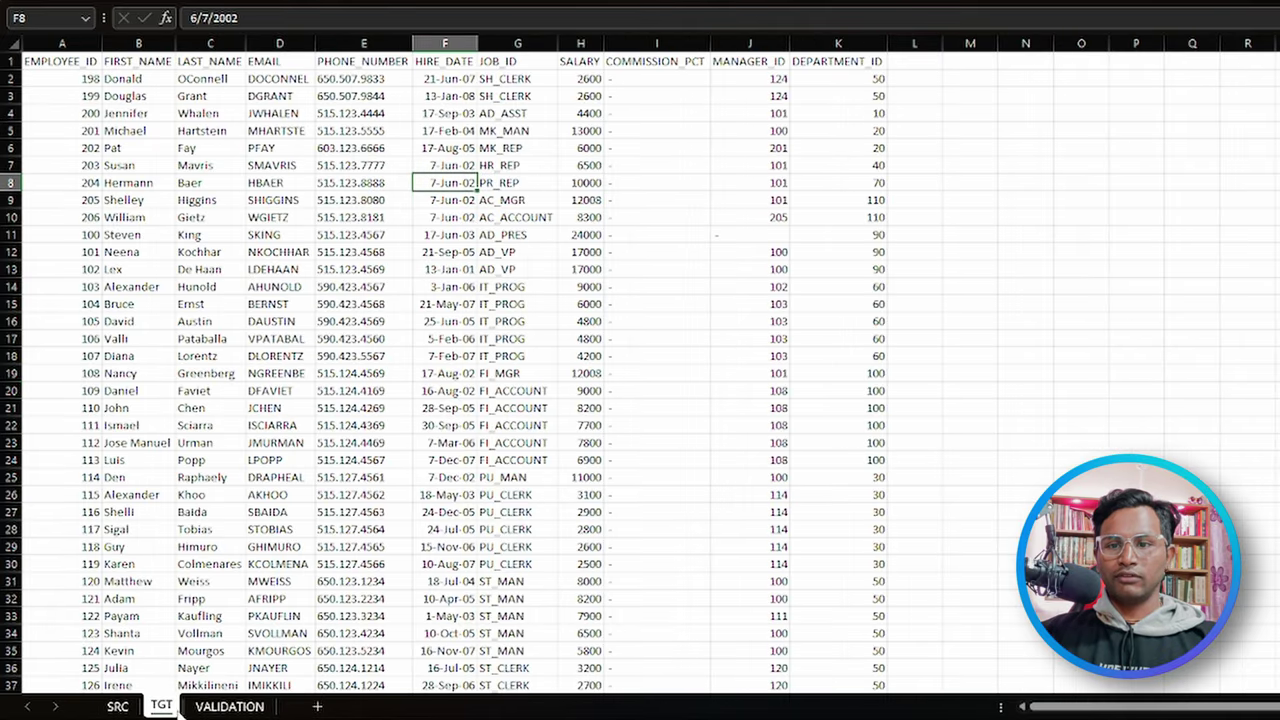
{"action": "left_click", "coordinate": [236, 708]}
- Enter =IF(SRC!A1<>TGT!A1, -1, 0) in cell A1 of VALIDATION
{"action": "key", "text": "ctrl+Home"}
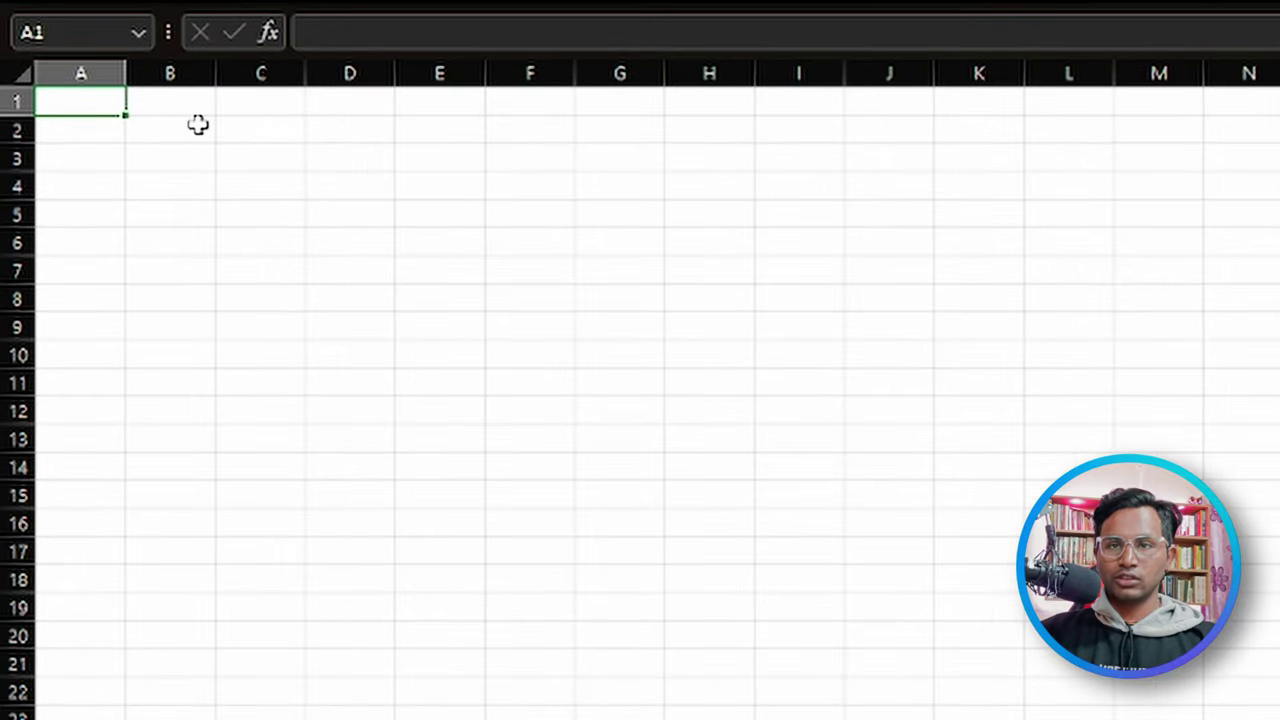
{"action": "type", "text": "="}
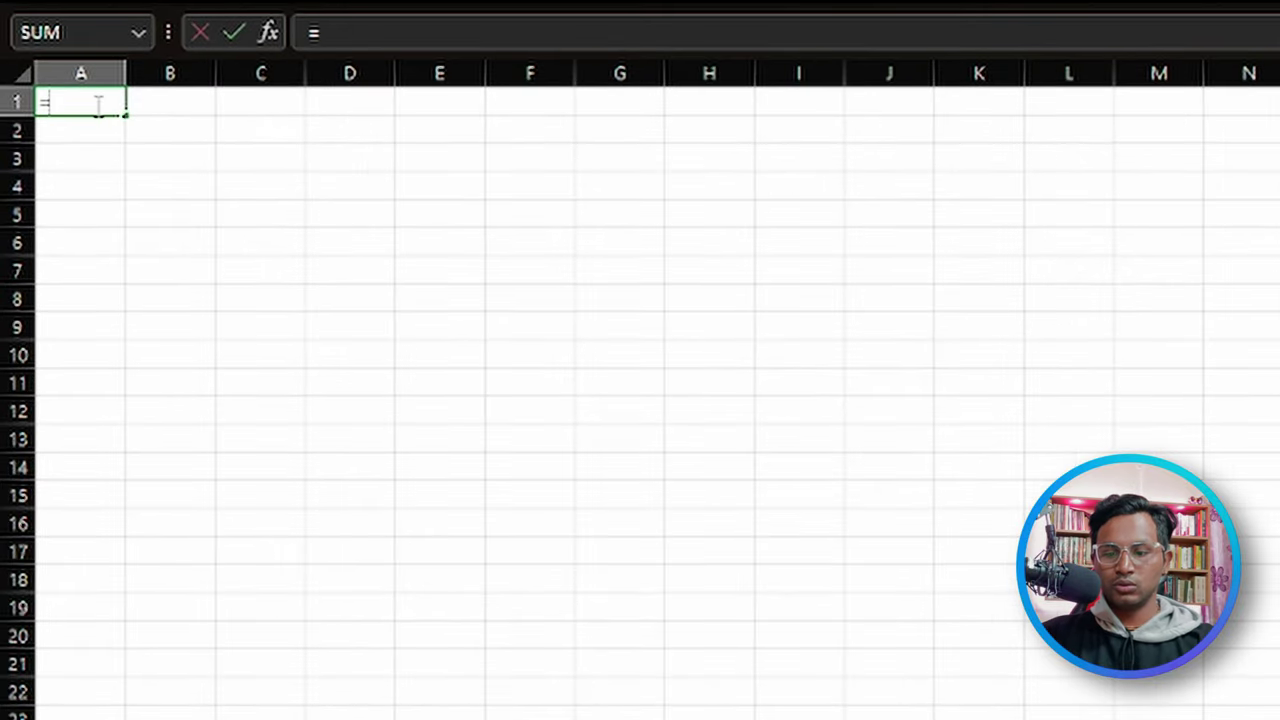
{"action": "type", "text": "IF("}
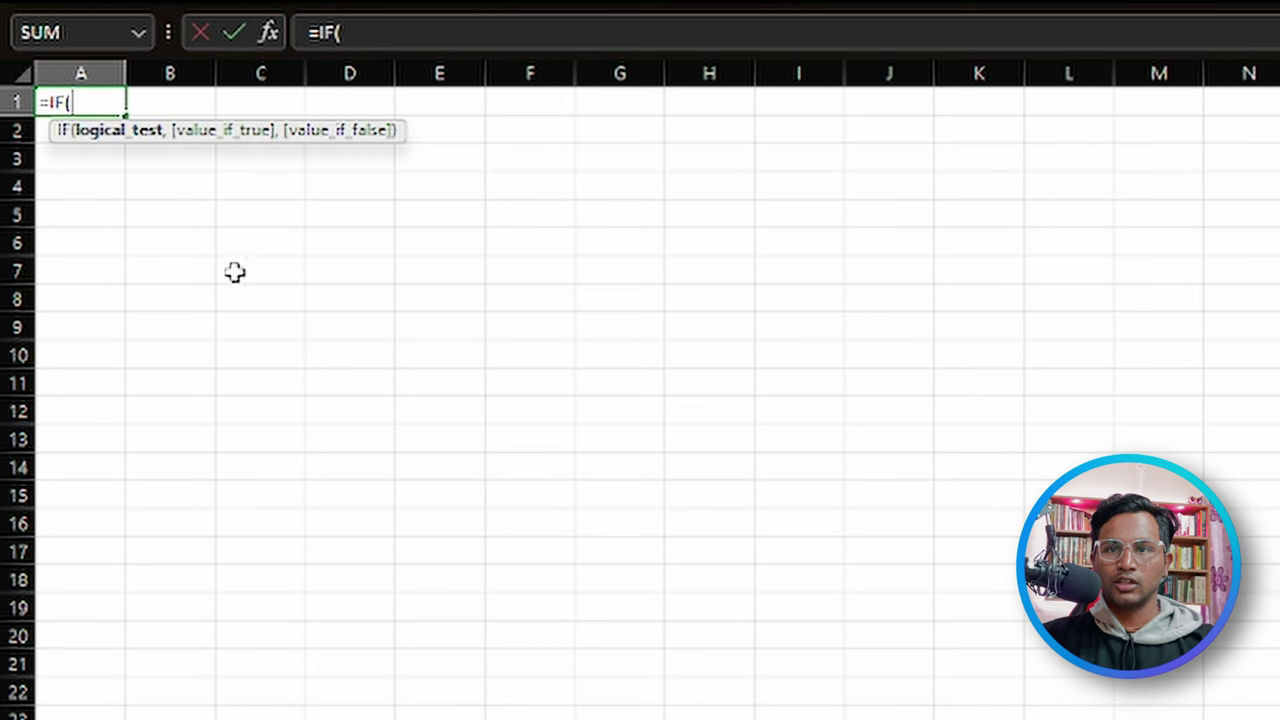
{"action": "key", "text": "ctrl+Page_Down"}
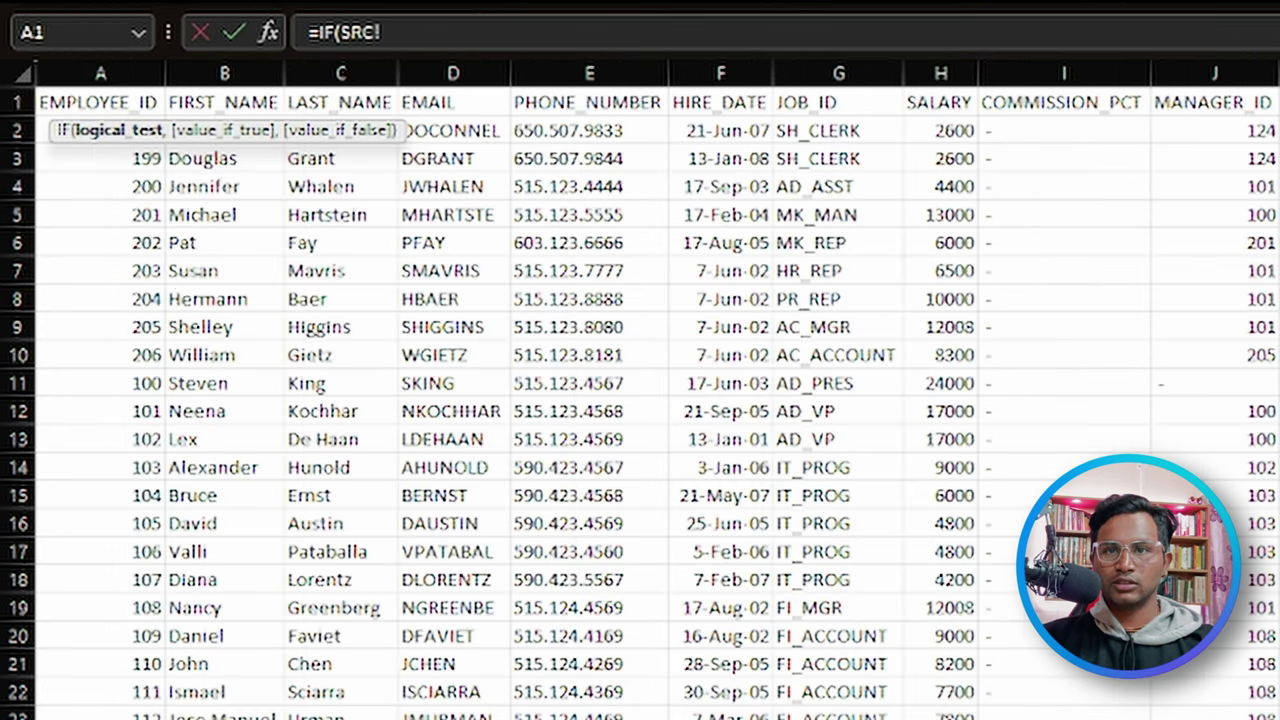
{"action": "left_click", "coordinate": [89, 104]}
{"action": "left_click", "coordinate": [456, 36]}
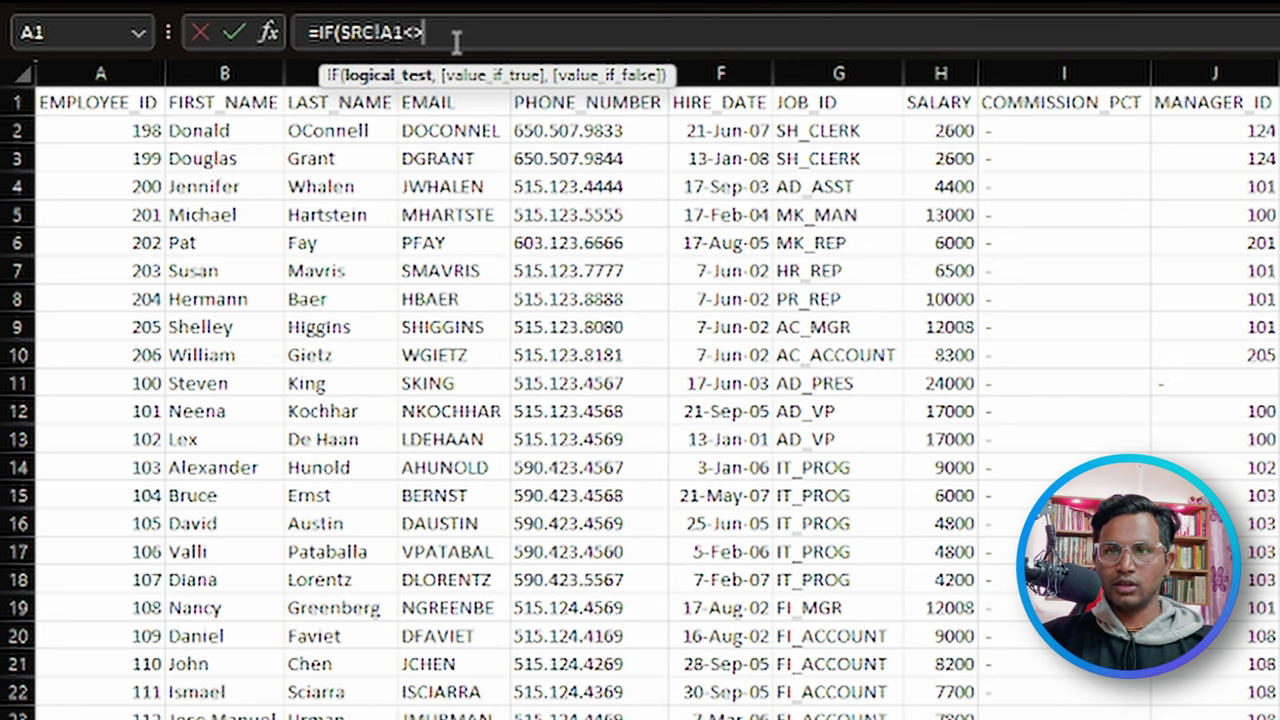
{"action": "type", "text": "TGT!"}
{"action": "left_click", "coordinate": [92, 106]}
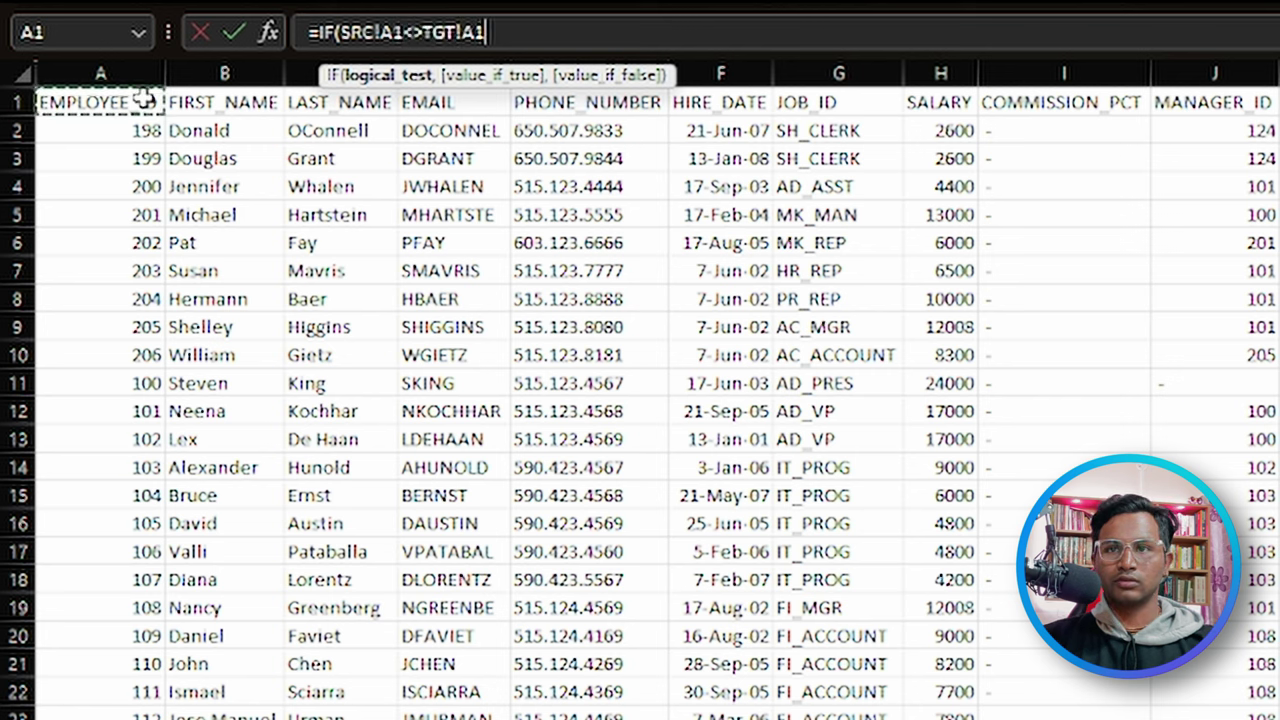
{"action": "type", "text": ","}
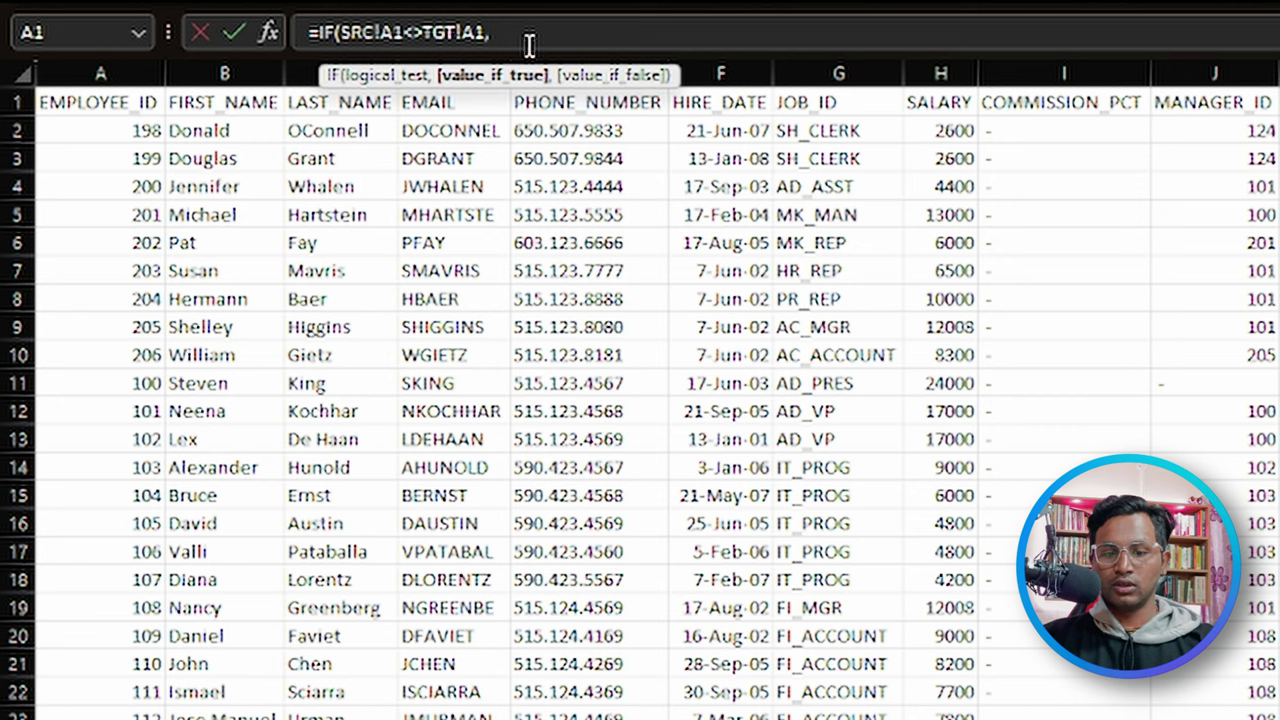
{"action": "type", "text": "-1, "}
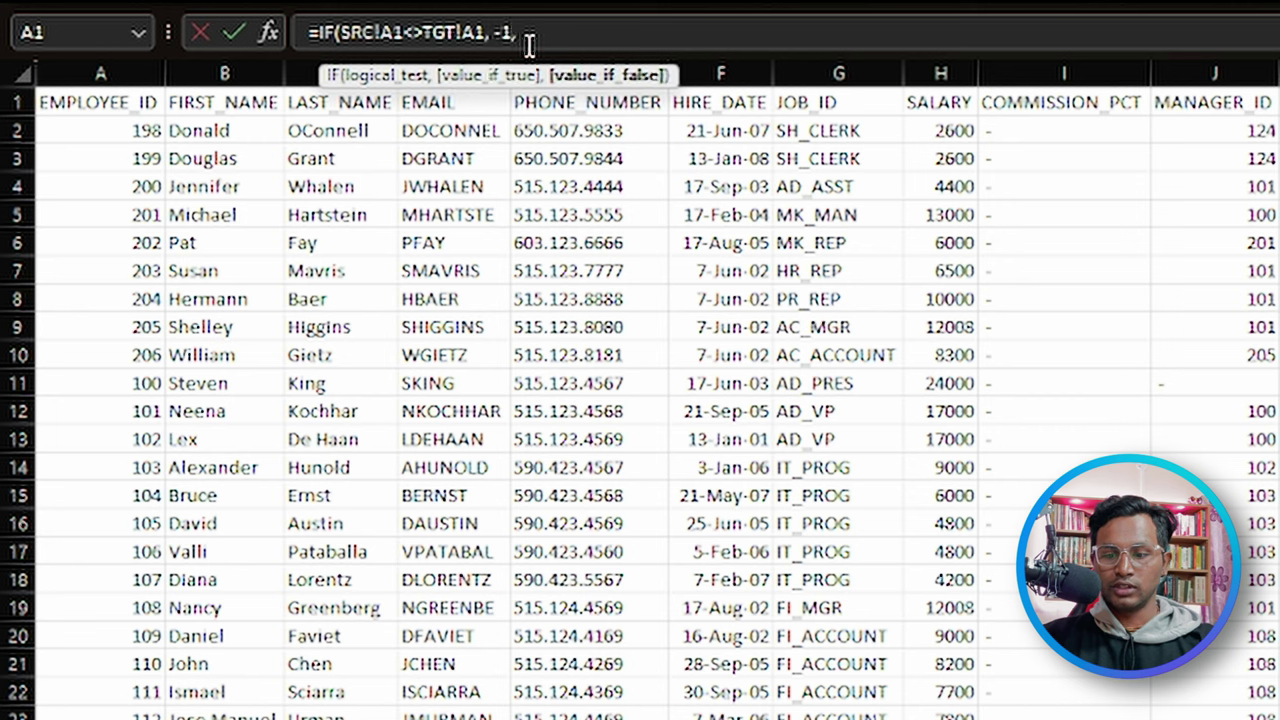
{"action": "type", "text": "0)"}
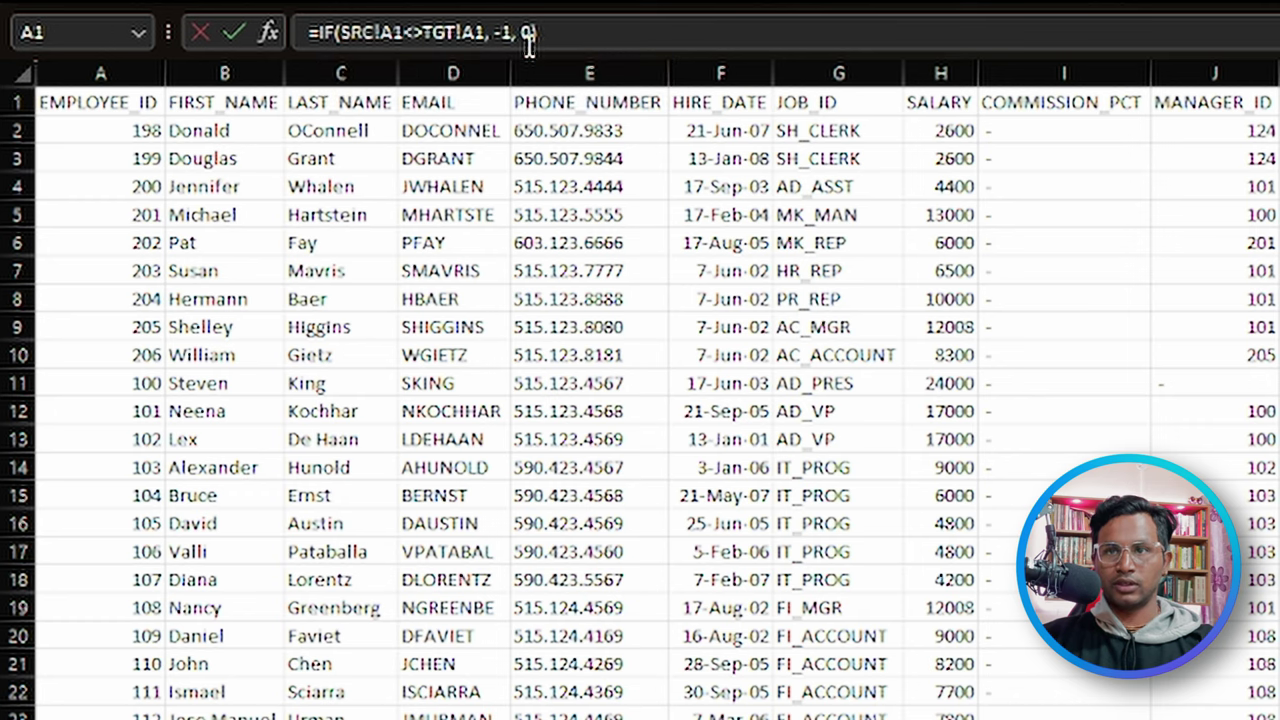
{"action": "key", "text": "Return"}
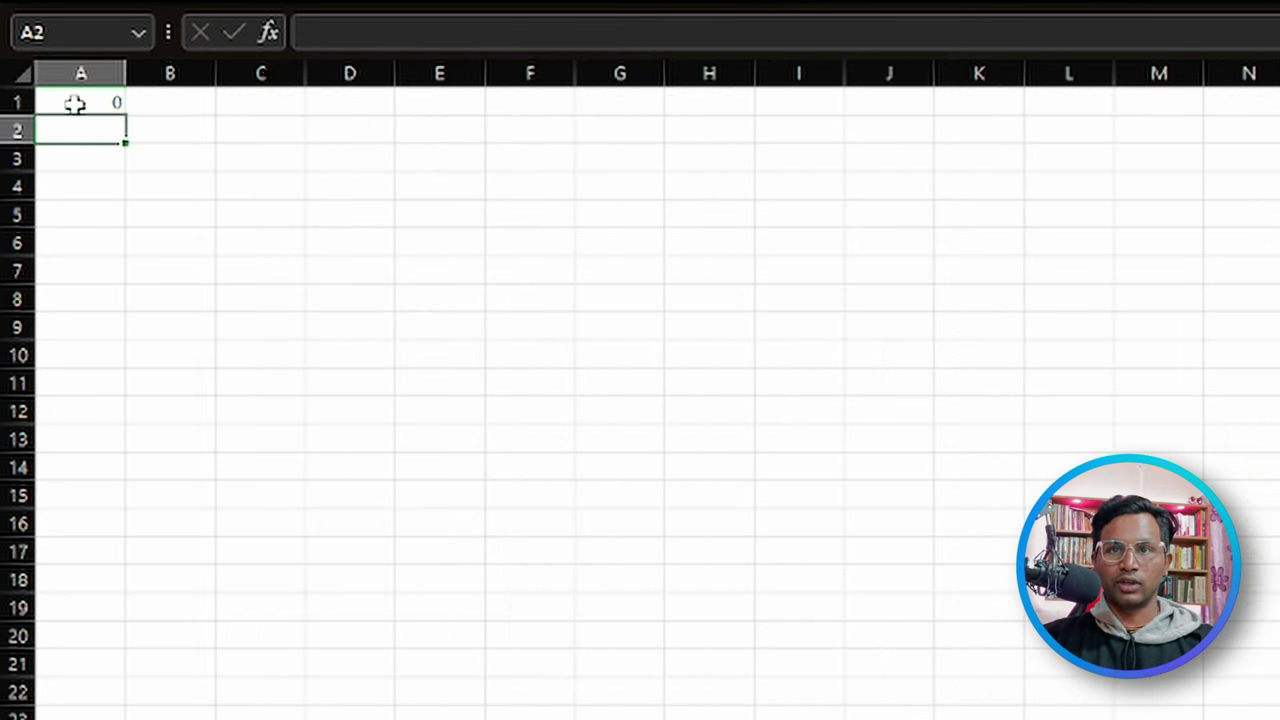
- Copy the comparison formula across A1:K1 to match TGT's columns
{"action": "left_click", "coordinate": [74, 103]}
{"action": "left_click_drag", "start_coordinate": [126, 116], "coordinate": [992, 177]}
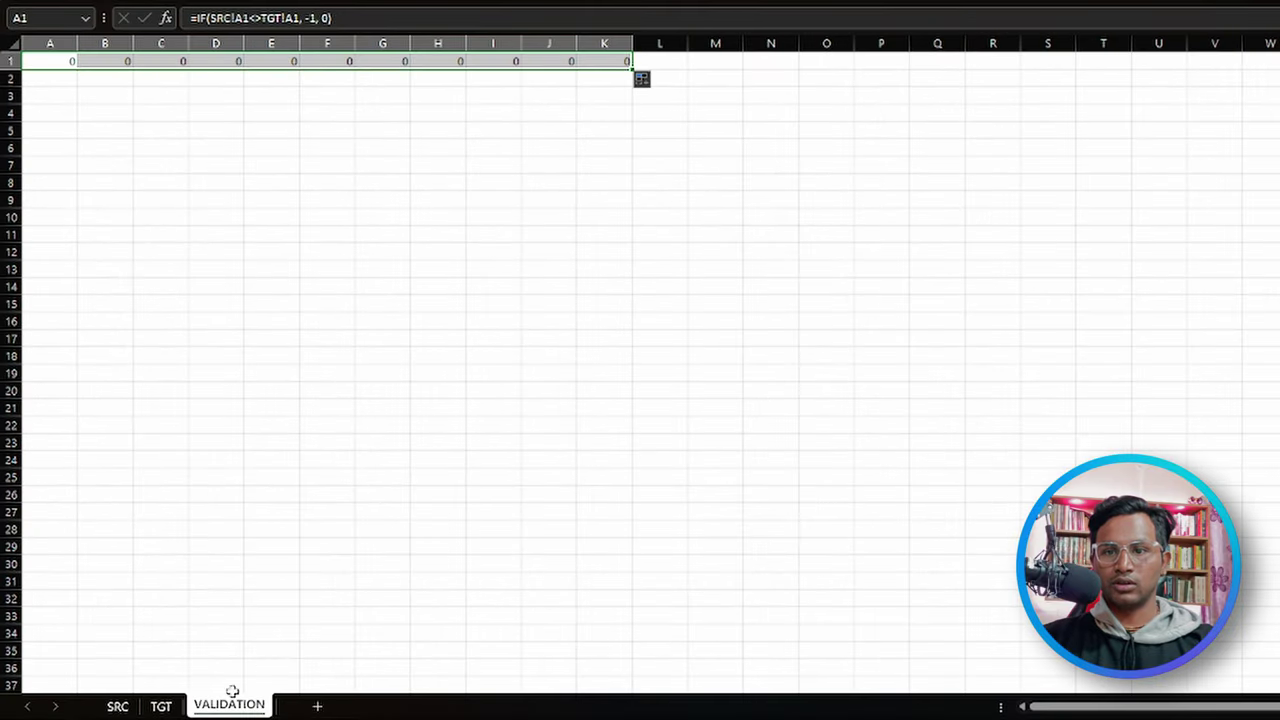
{"action": "left_click", "coordinate": [161, 706]}
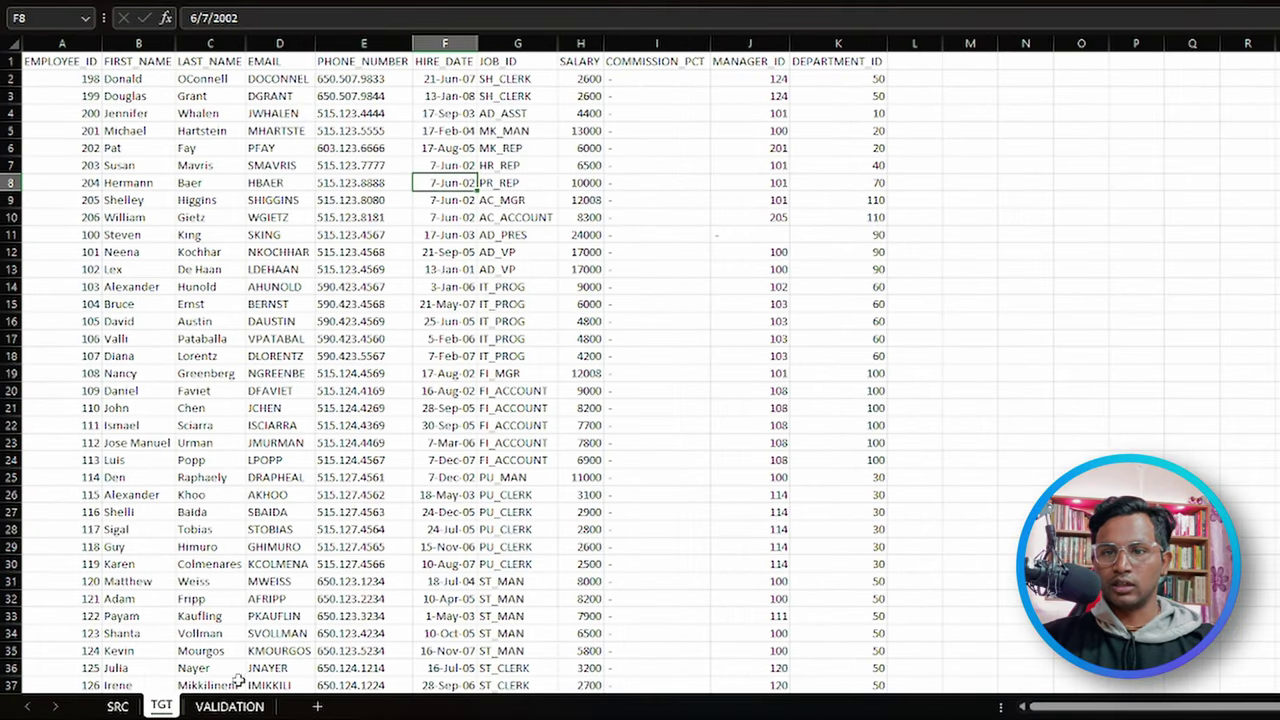
{"action": "left_click", "coordinate": [229, 706]}
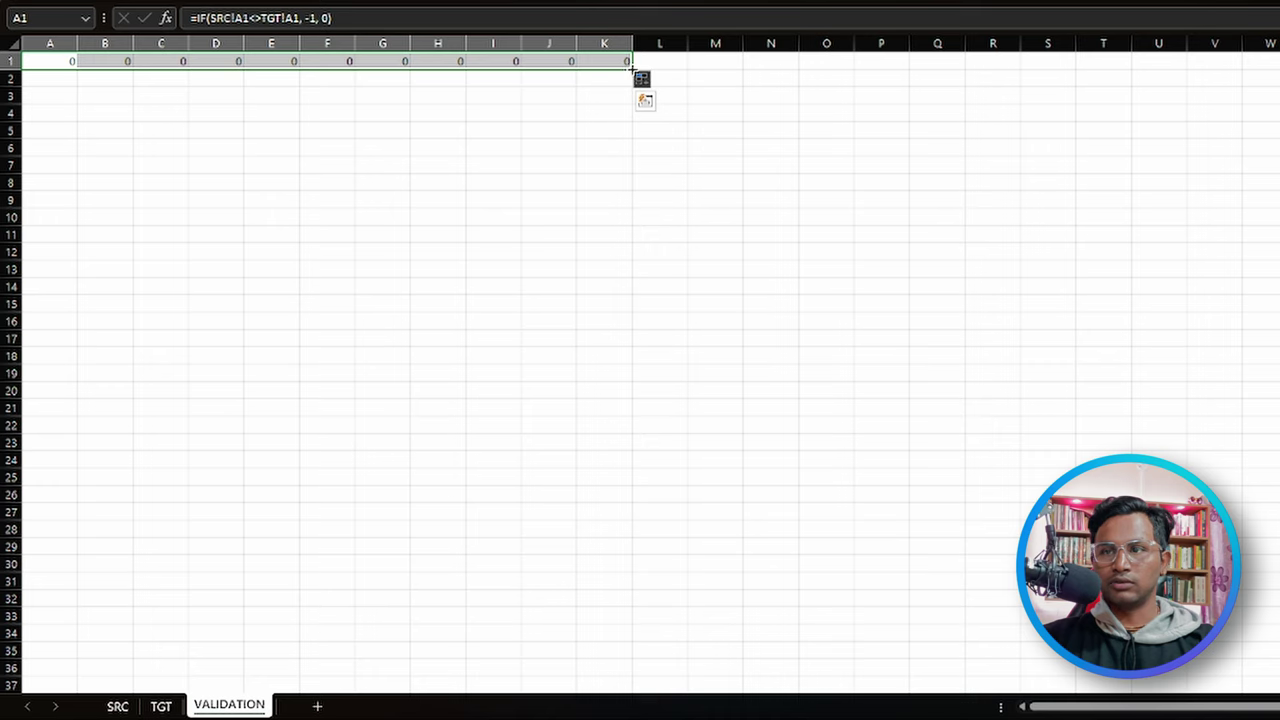
- Check SRC's last data row (row 51) and fill the formulas down to row 50
{"action": "left_click", "coordinate": [117, 706]}
{"action": "scroll", "coordinate": [185, 494], "scroll_direction": "down", "scroll_amount": 10}
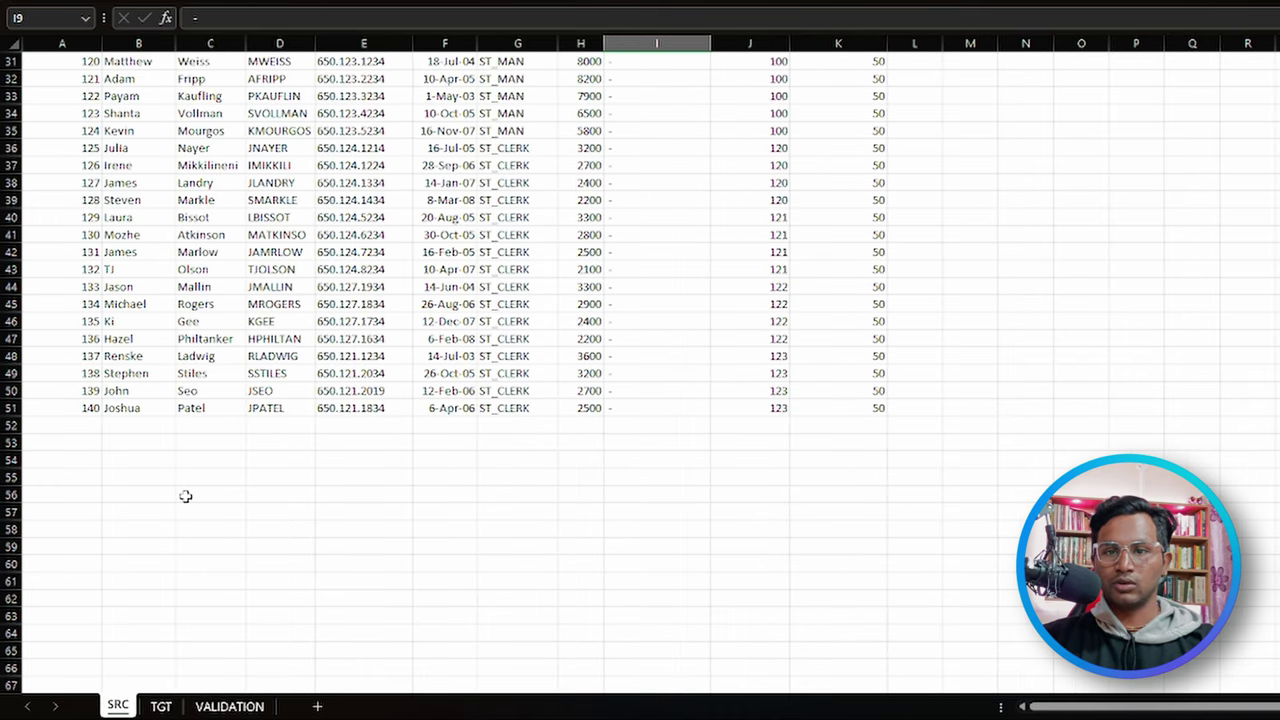
{"action": "scroll", "coordinate": [185, 496], "scroll_direction": "down", "scroll_amount": 2}
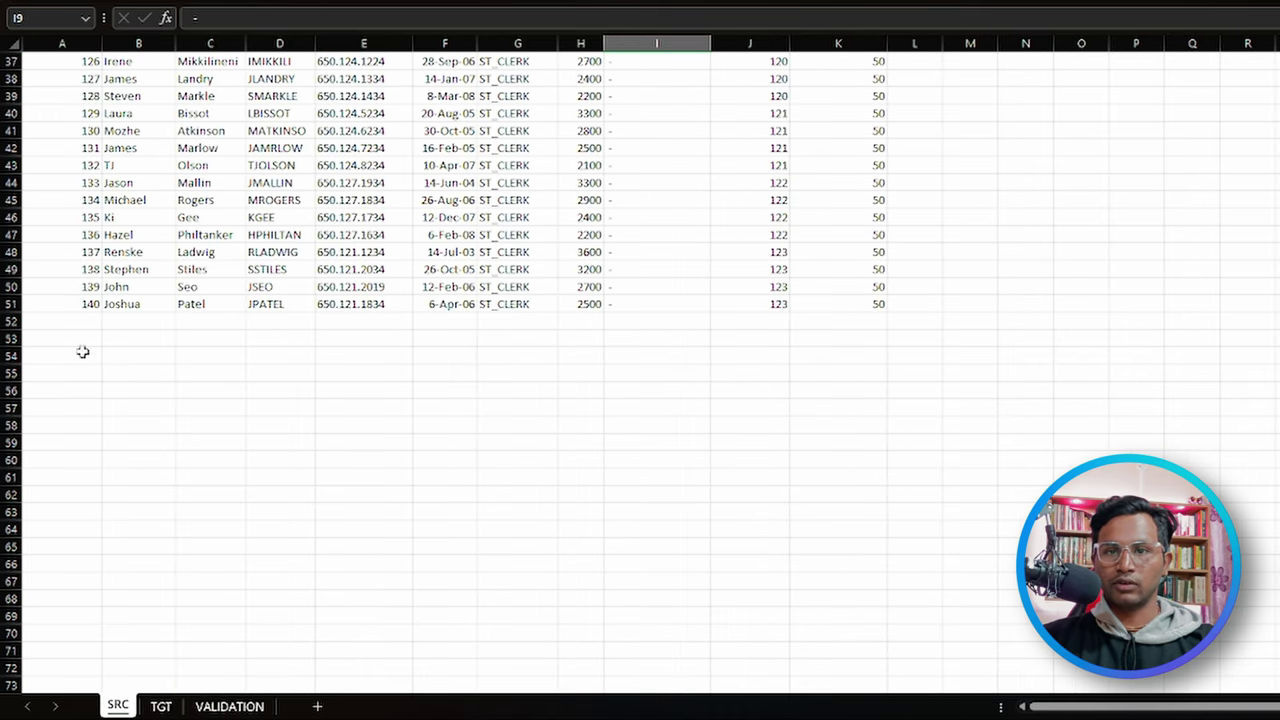
{"action": "left_click", "coordinate": [11, 304]}
{"action": "left_click", "coordinate": [117, 305]}
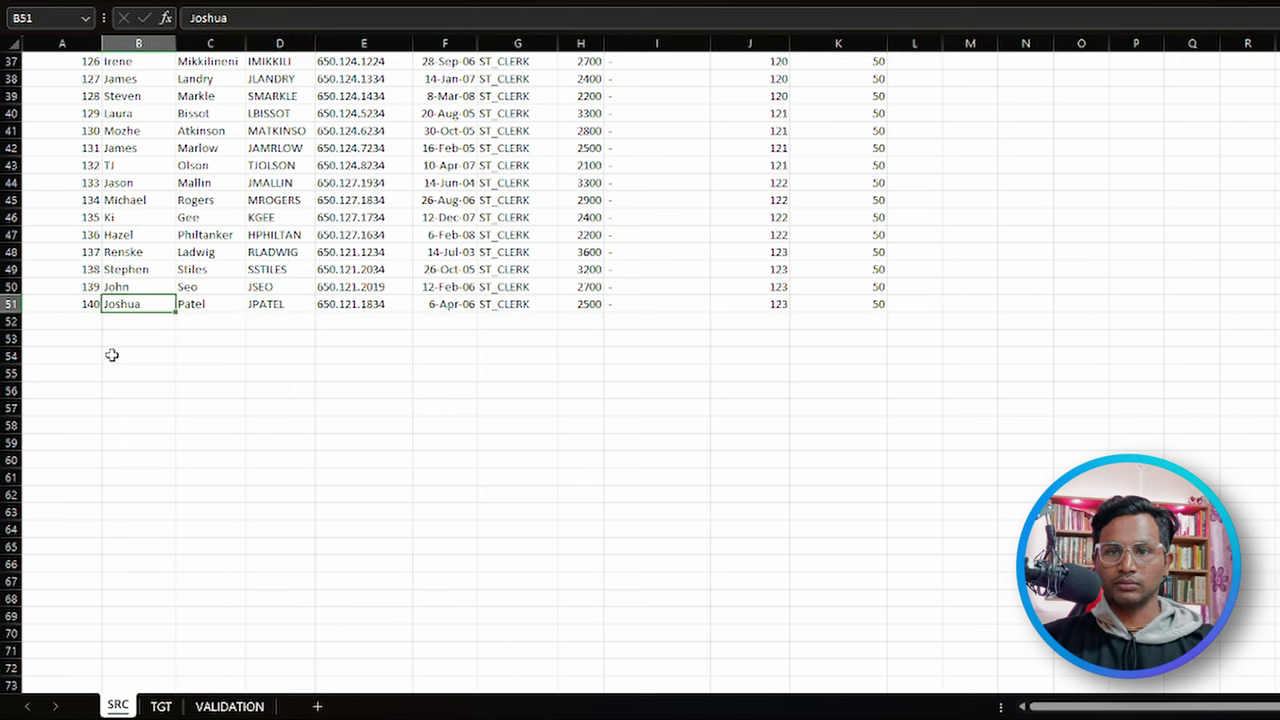
{"action": "left_click", "coordinate": [229, 706]}
{"action": "left_click_drag", "start_coordinate": [631, 66], "coordinate": [568, 307]}
{"action": "scroll", "coordinate": [551, 274], "scroll_direction": "up", "scroll_amount": 12}
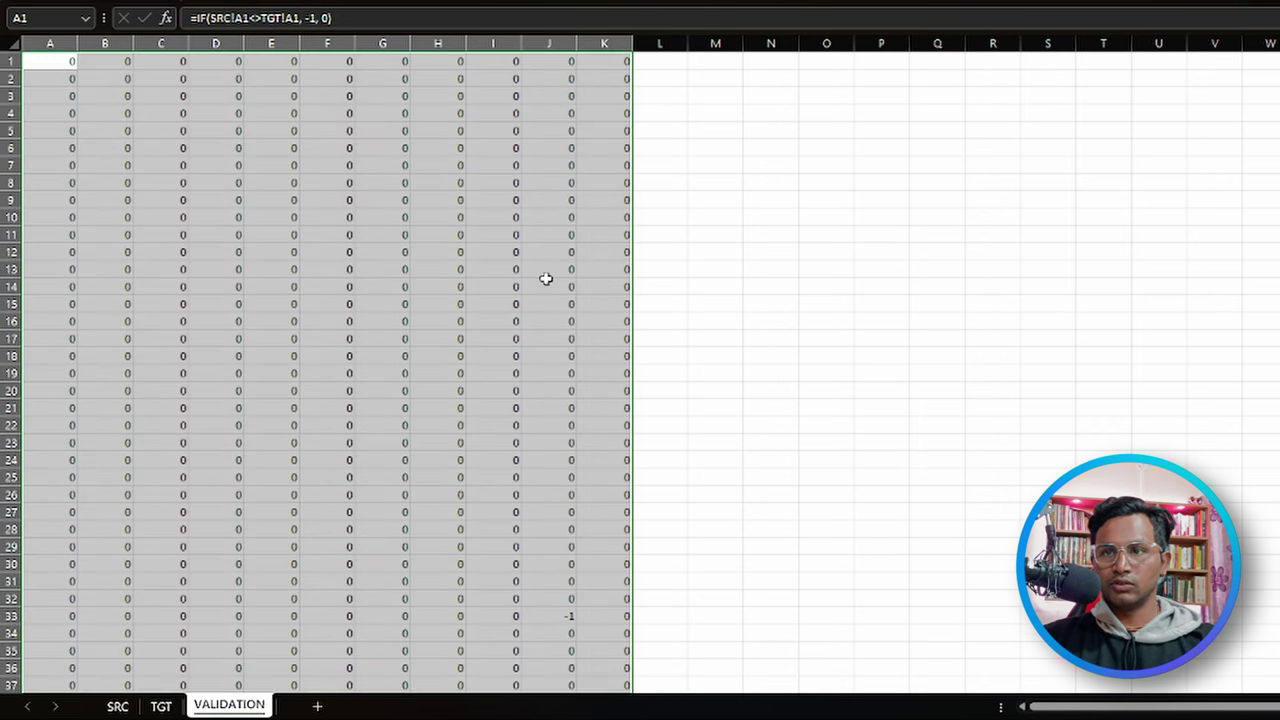
{"action": "scroll", "coordinate": [546, 279], "scroll_direction": "down", "scroll_amount": 12}
{"action": "scroll", "coordinate": [546, 280], "scroll_direction": "up", "scroll_amount": 12}
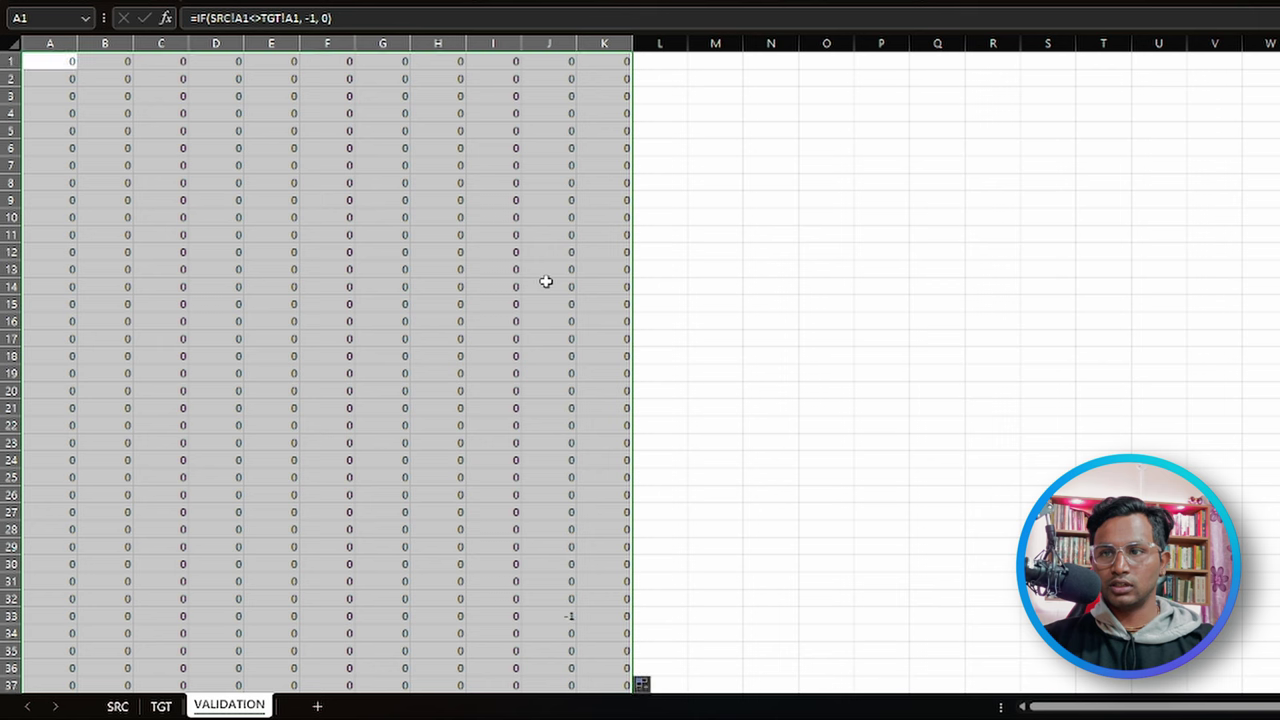
{"action": "scroll", "coordinate": [544, 280], "scroll_direction": "down", "scroll_amount": 5}
{"action": "scroll", "coordinate": [544, 280], "scroll_direction": "up", "scroll_amount": 5}
{"action": "left_click", "coordinate": [325, 234]}
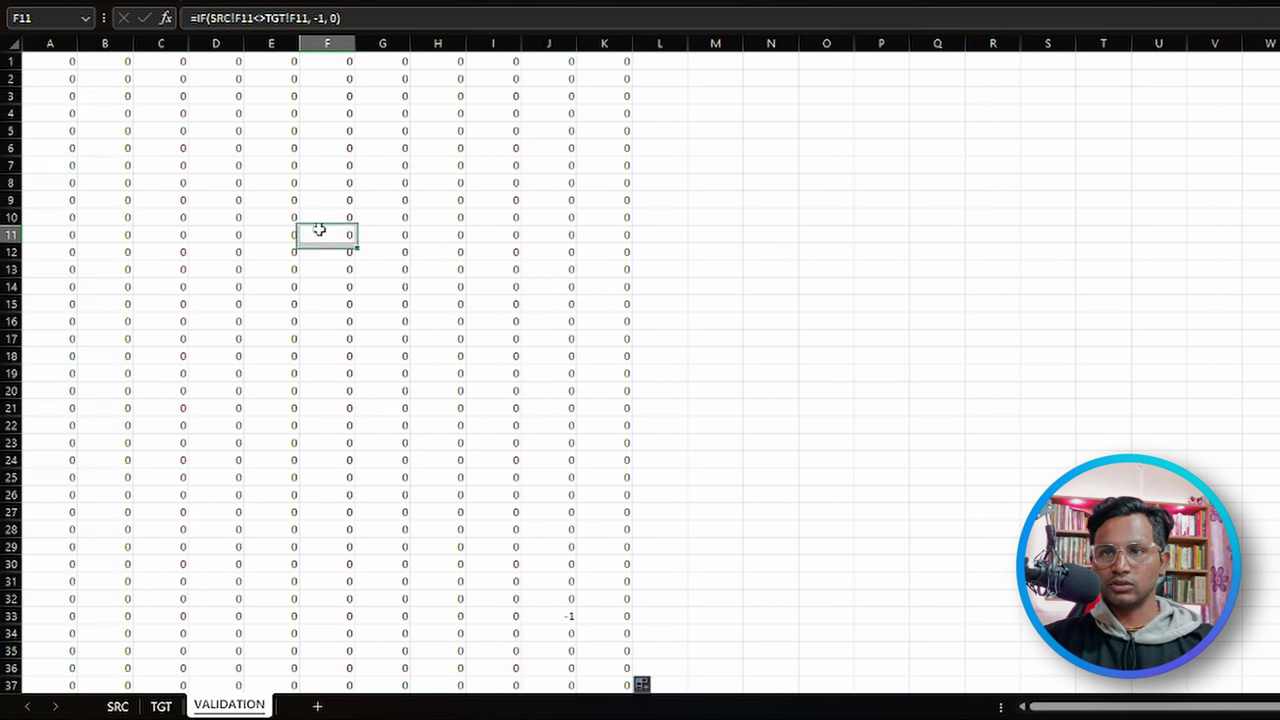
{"action": "left_click", "coordinate": [66, 61]}
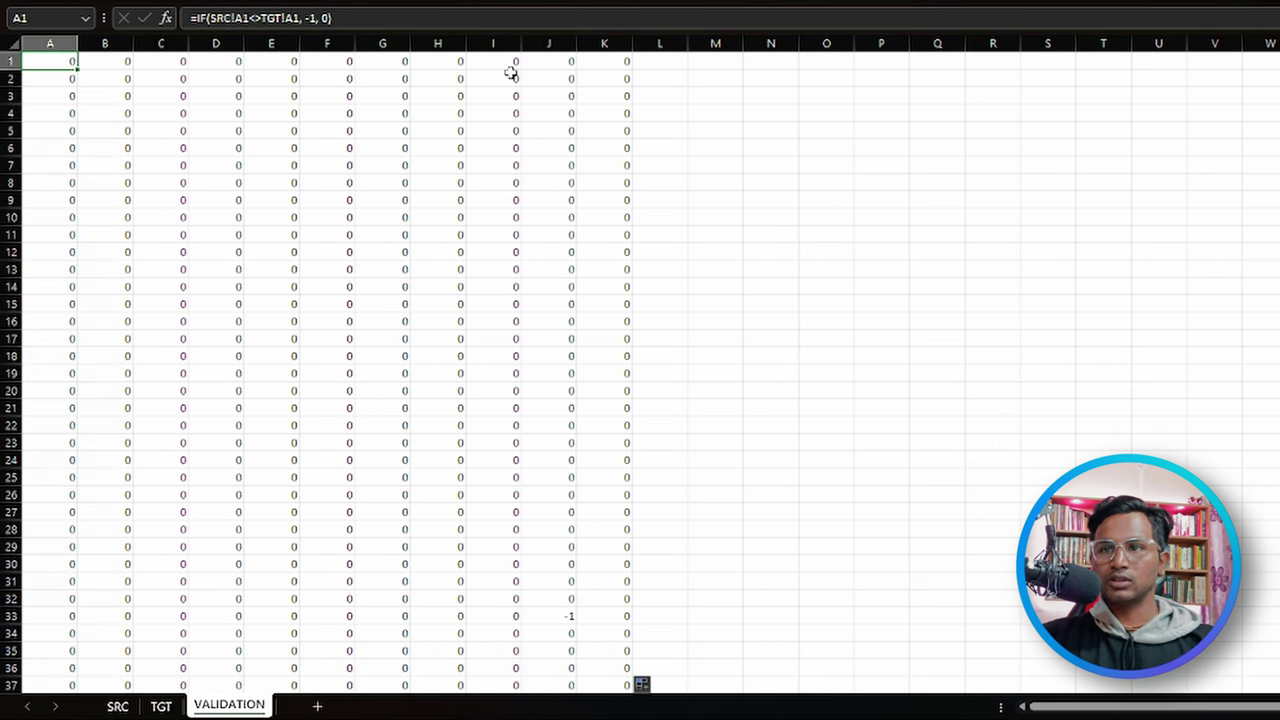
{"action": "scroll", "coordinate": [370, 340], "scroll_direction": "down", "scroll_amount": 6}
{"action": "scroll", "coordinate": [371, 337], "scroll_direction": "up", "scroll_amount": 6}
{"action": "scroll", "coordinate": [394, 274], "scroll_direction": "down", "scroll_amount": 6}
{"action": "scroll", "coordinate": [323, 143], "scroll_direction": "up", "scroll_amount": 6}
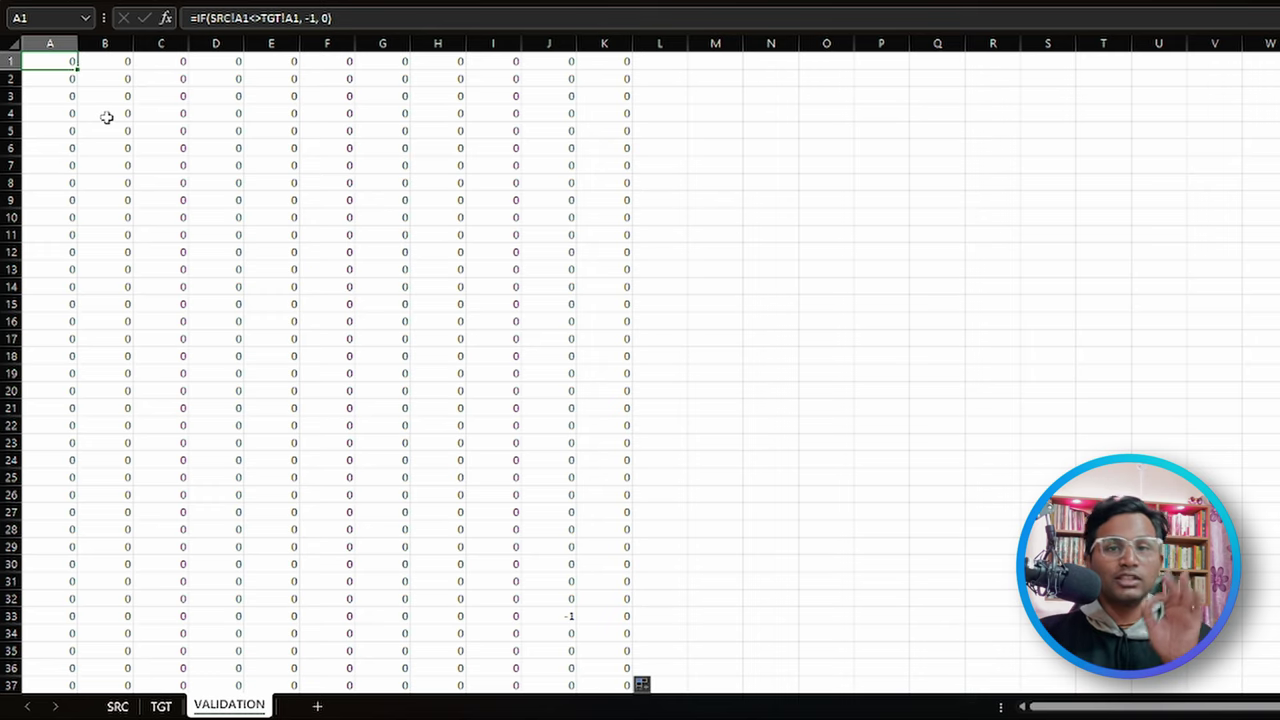
{"action": "scroll", "coordinate": [351, 346], "scroll_direction": "down", "scroll_amount": 12}
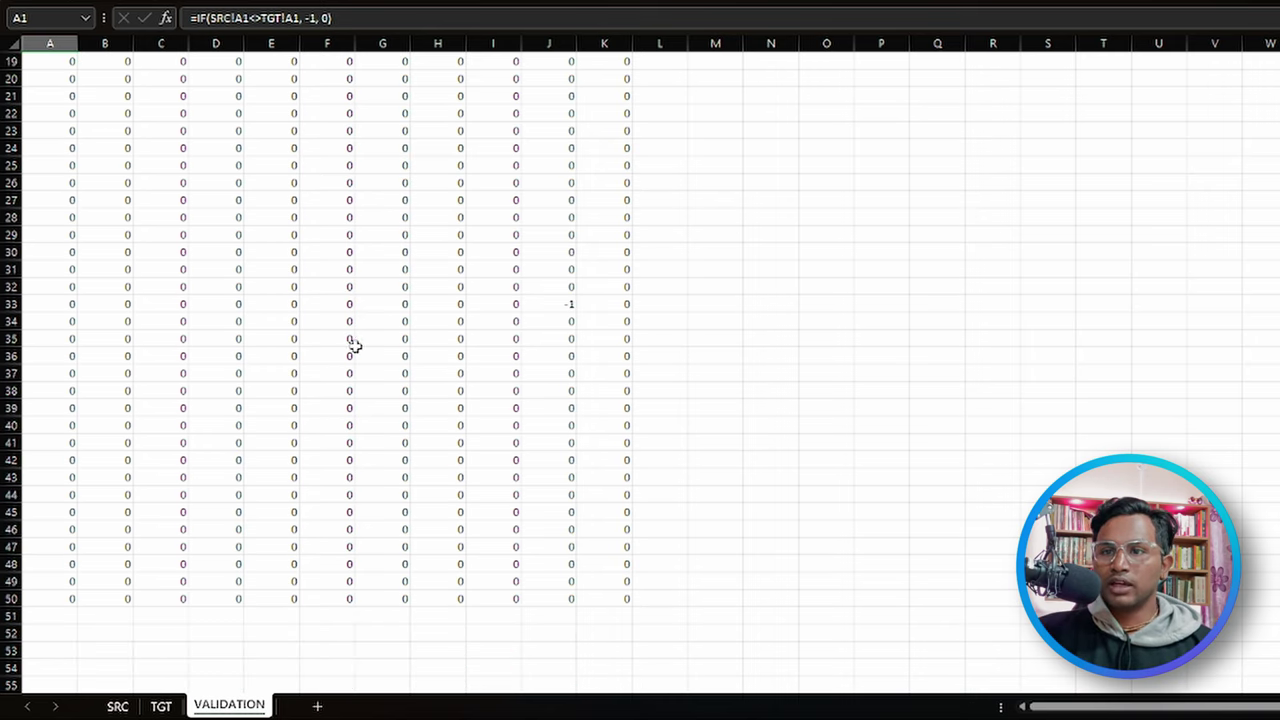
{"action": "scroll", "coordinate": [363, 346], "scroll_direction": "up", "scroll_amount": 12}
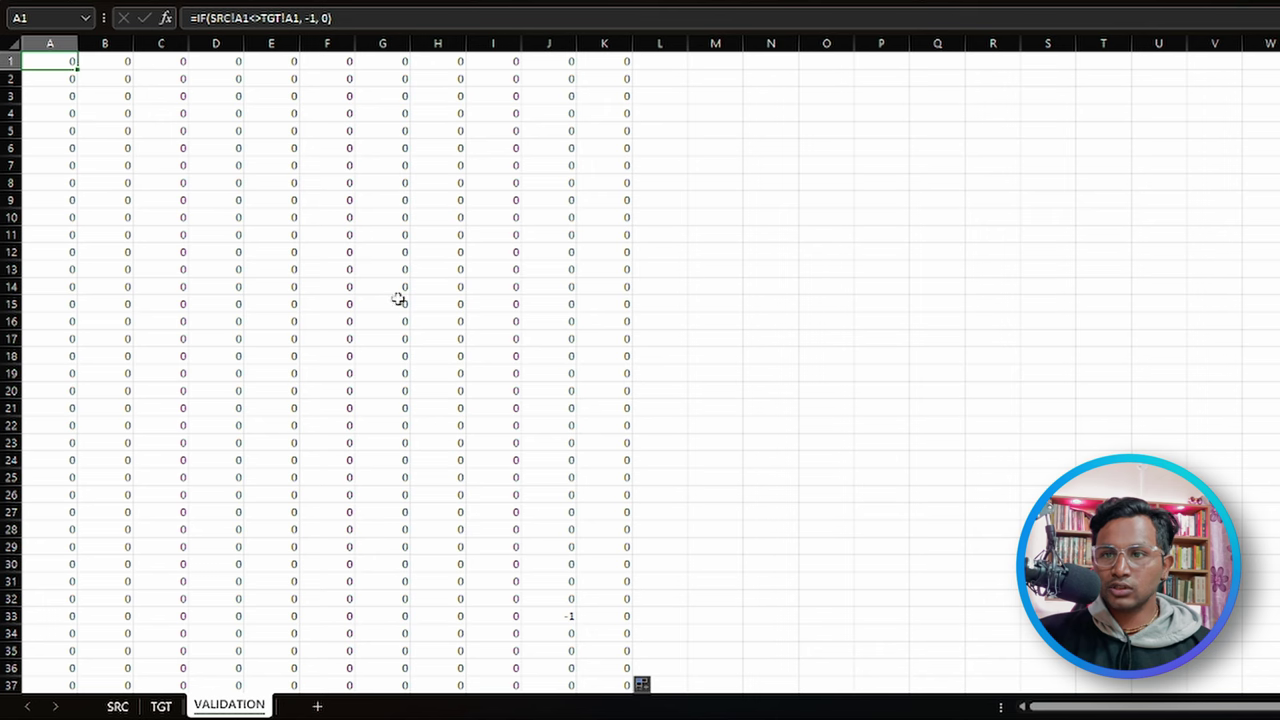
{"action": "scroll", "coordinate": [469, 361], "scroll_direction": "down", "scroll_amount": 6}
{"action": "scroll", "coordinate": [469, 361], "scroll_direction": "up", "scroll_amount": 6}
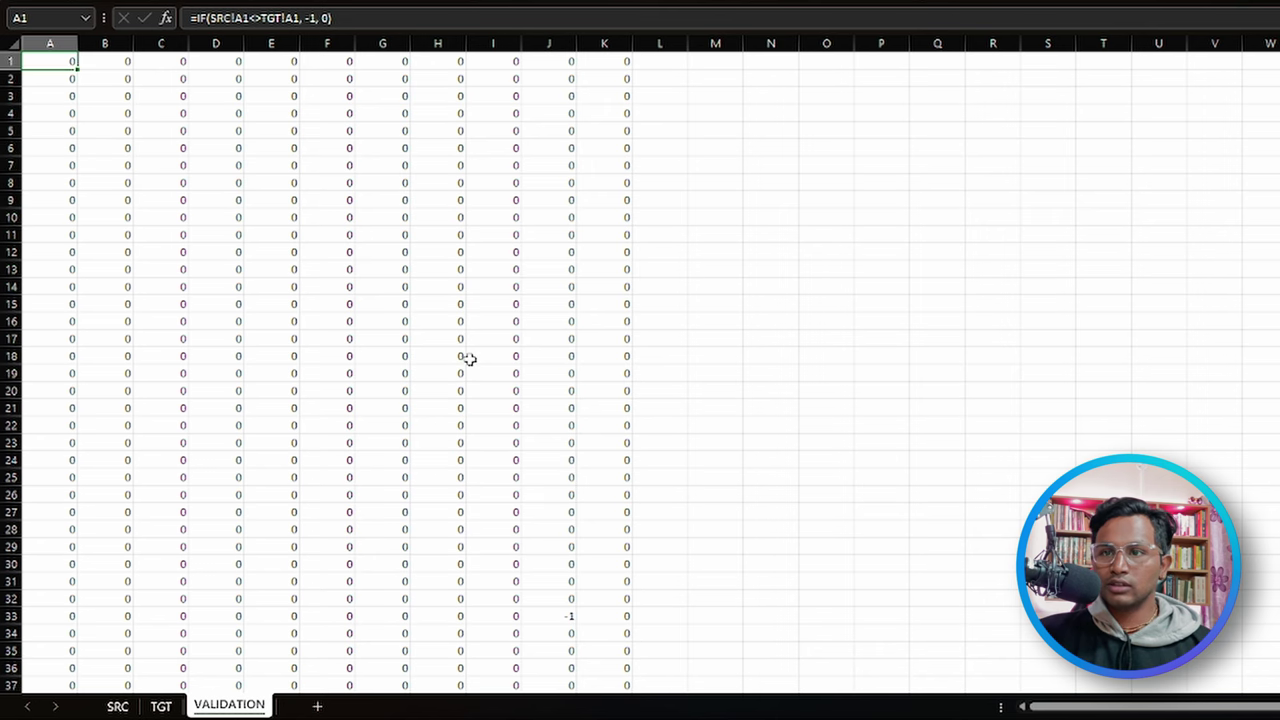
{"action": "scroll", "coordinate": [469, 358], "scroll_direction": "down", "scroll_amount": 6}
{"action": "scroll", "coordinate": [469, 358], "scroll_direction": "up", "scroll_amount": 6}
{"action": "scroll", "coordinate": [469, 358], "scroll_direction": "down", "scroll_amount": 6}
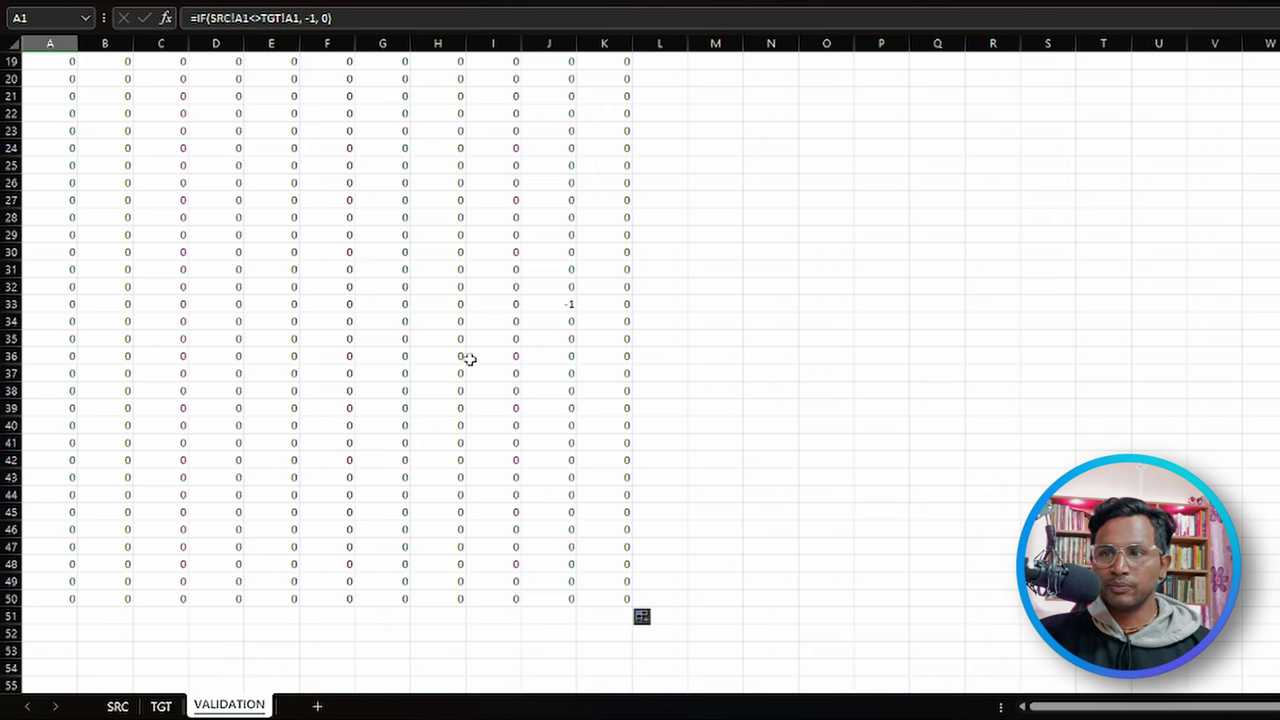
{"action": "left_click", "coordinate": [560, 306]}
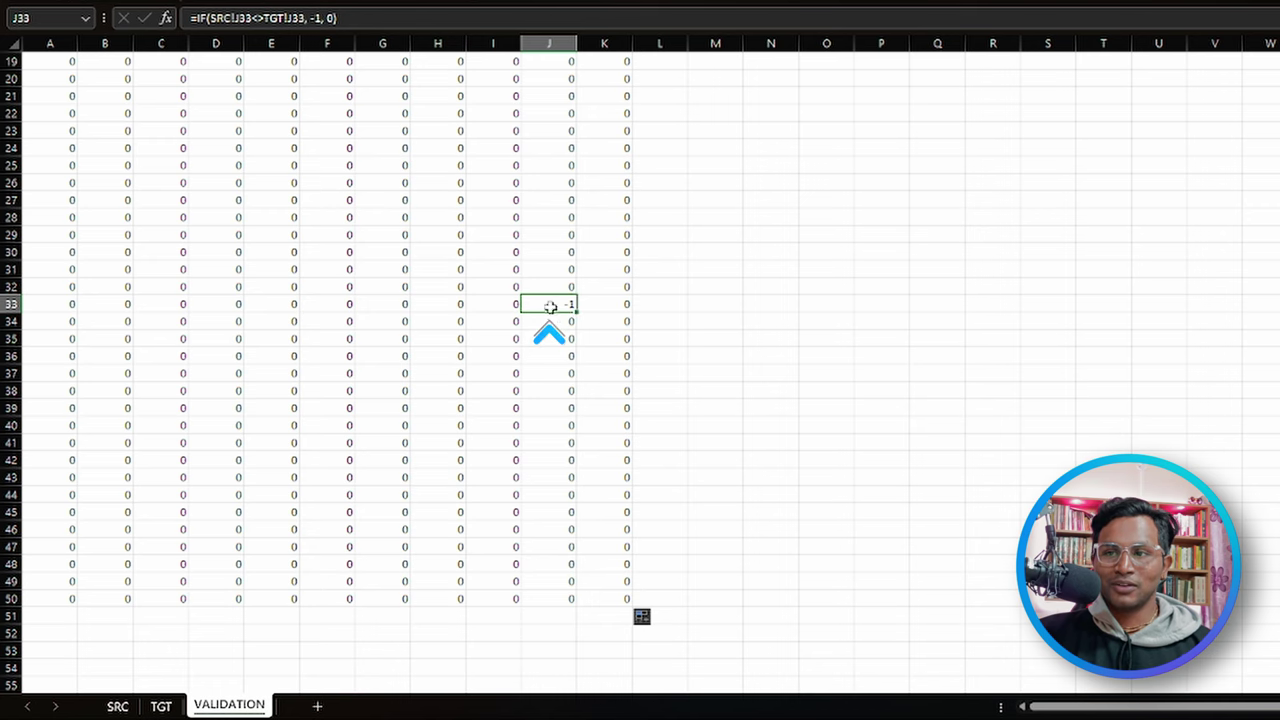
{"action": "scroll", "coordinate": [542, 330], "scroll_direction": "up", "scroll_amount": 6}
{"action": "left_click", "coordinate": [47, 62]}
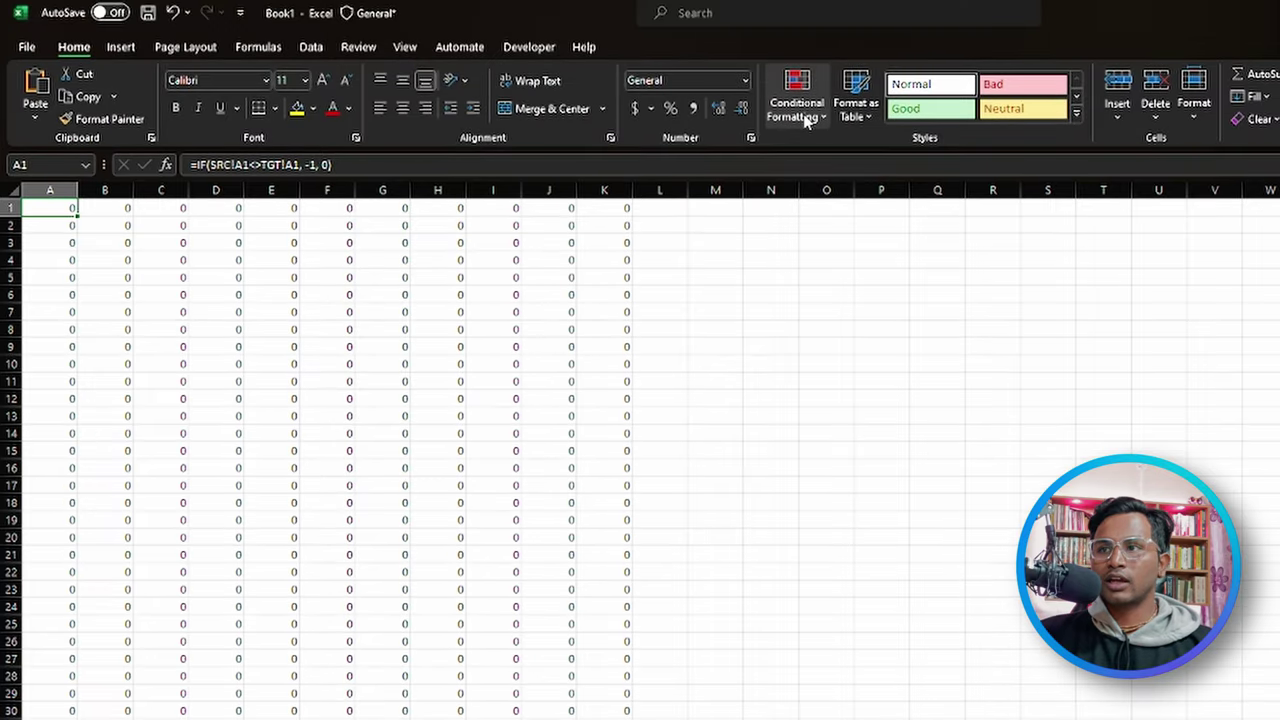
- Start a new 2-Color Scale rule with minimum Number -1 coloured red
{"action": "left_click", "coordinate": [805, 117]}
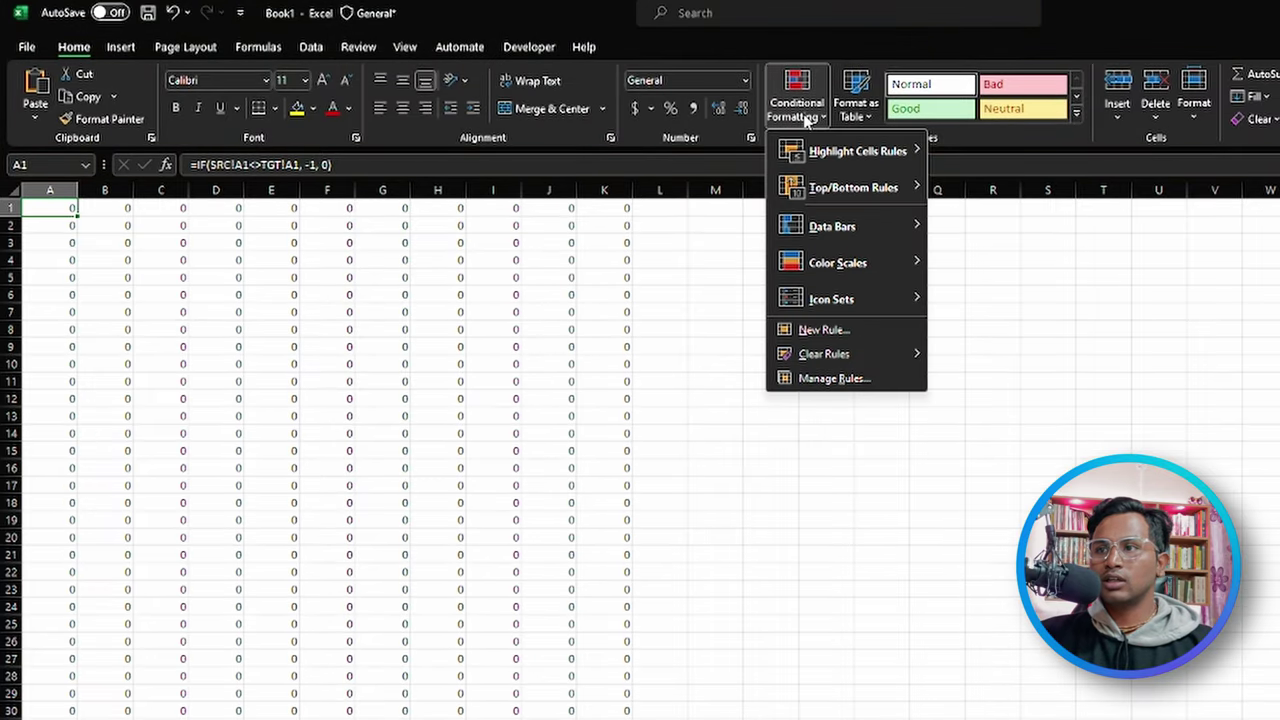
{"action": "left_click", "coordinate": [838, 334]}
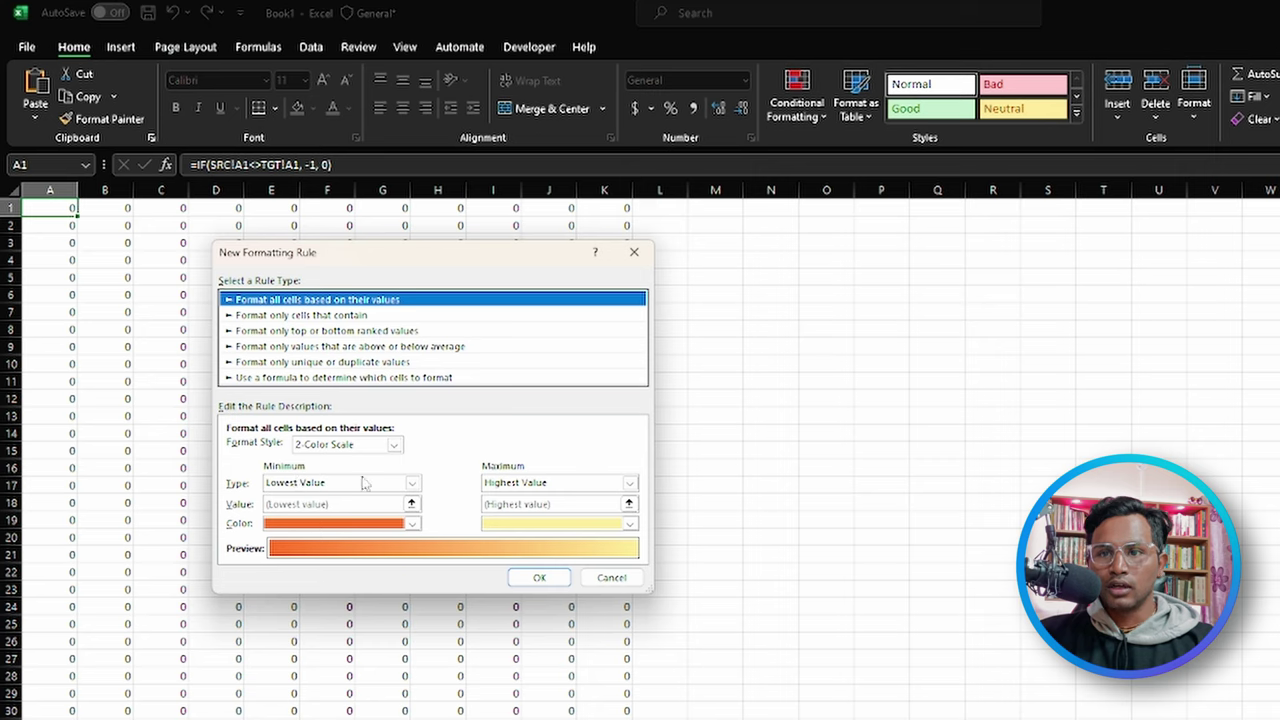
{"action": "left_click", "coordinate": [411, 484]}
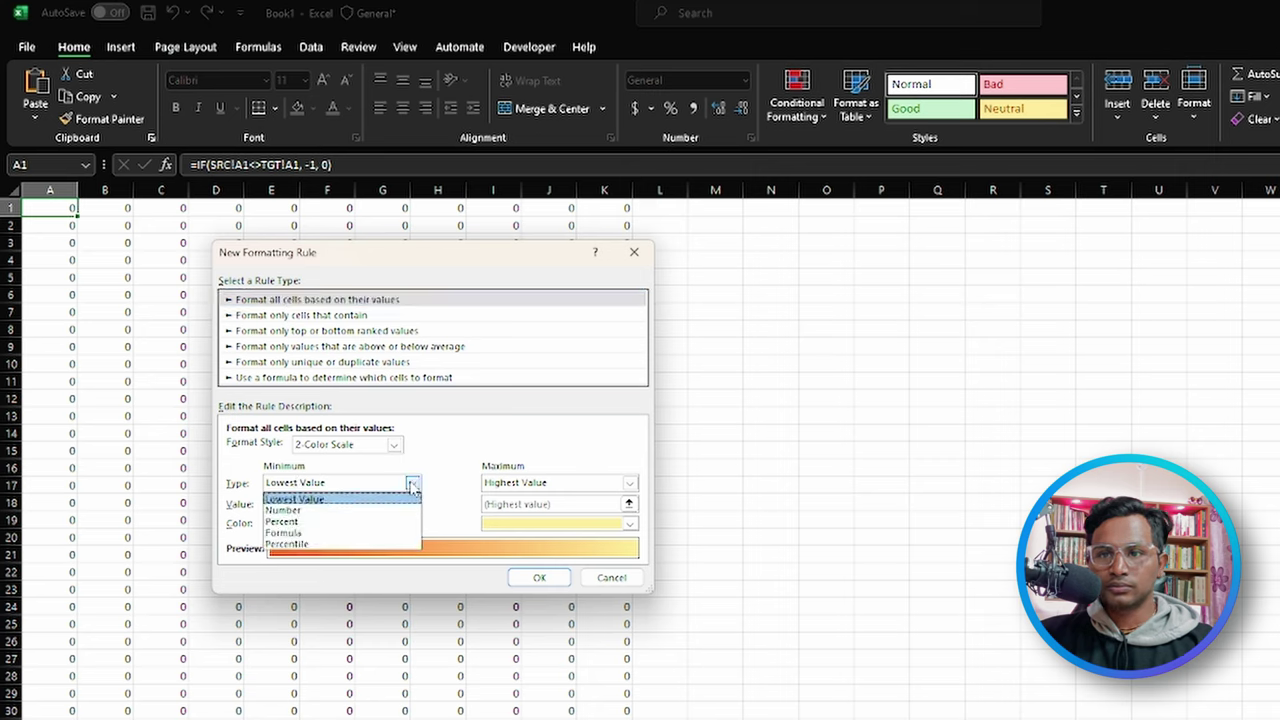
{"action": "left_click", "coordinate": [327, 511]}
{"action": "left_click", "coordinate": [369, 504]}
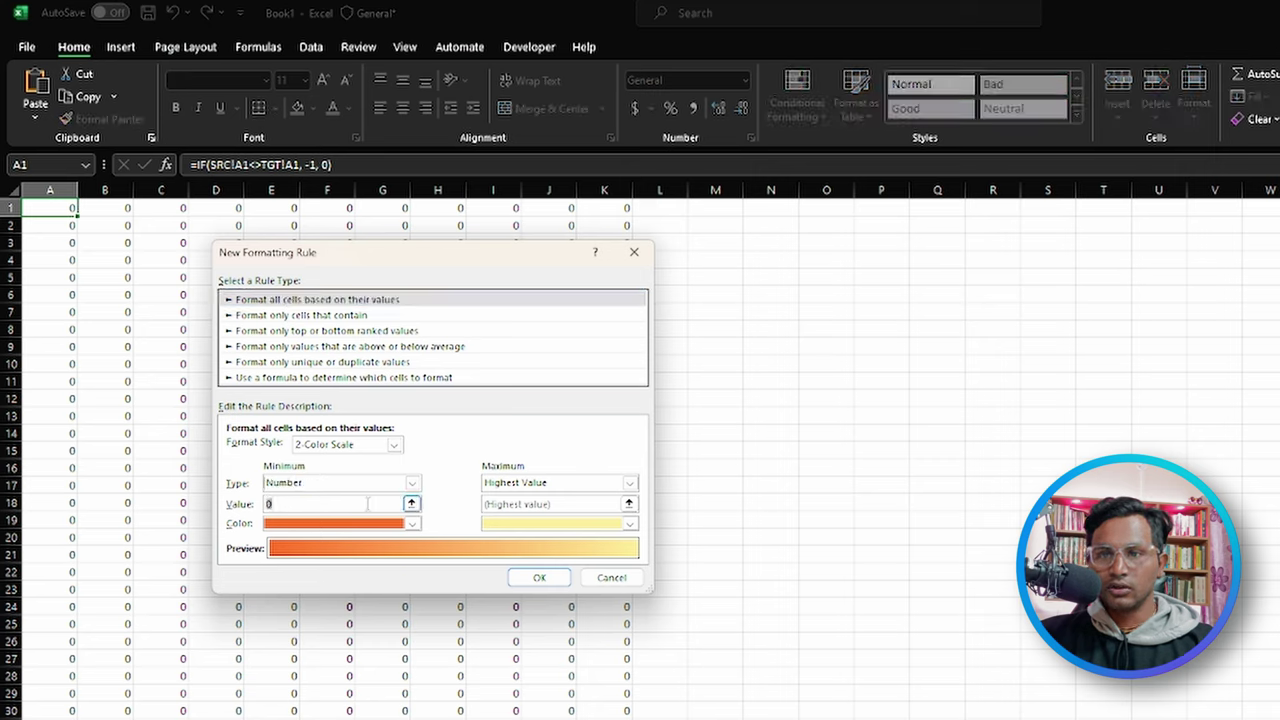
{"action": "type", "text": "-1"}
{"action": "left_click", "coordinate": [410, 523]}
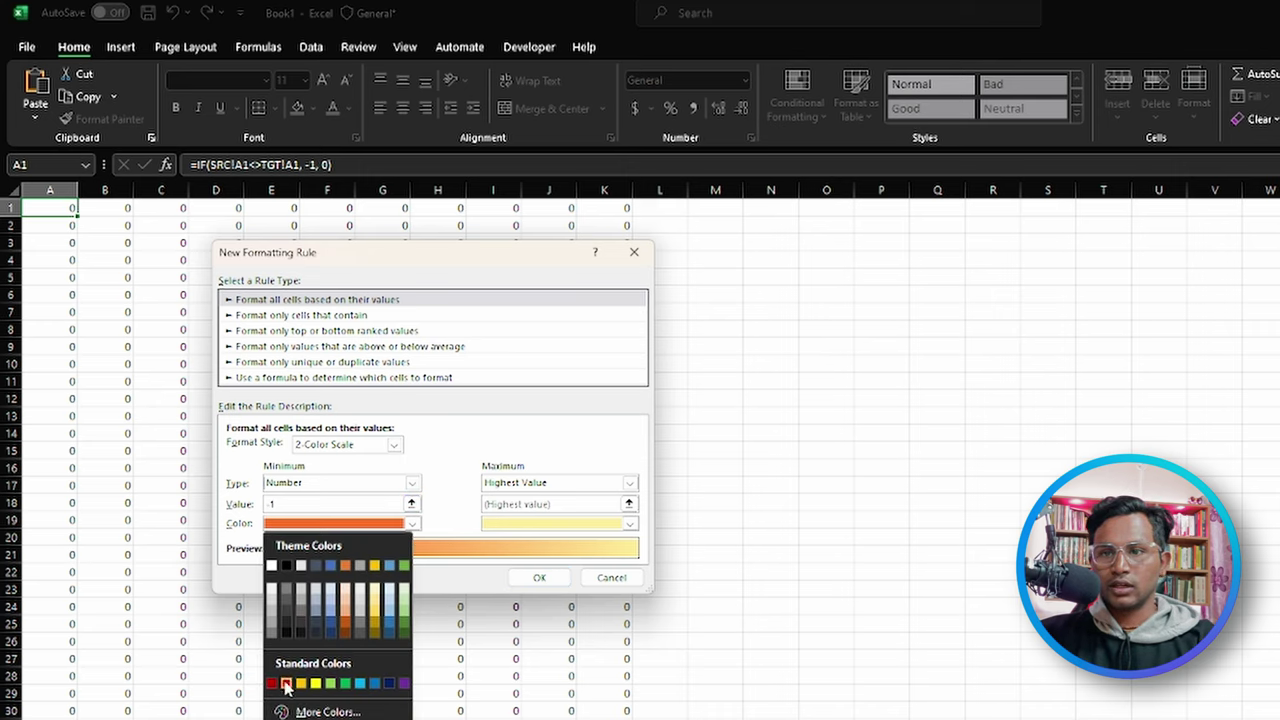
{"action": "left_click", "coordinate": [286, 684]}
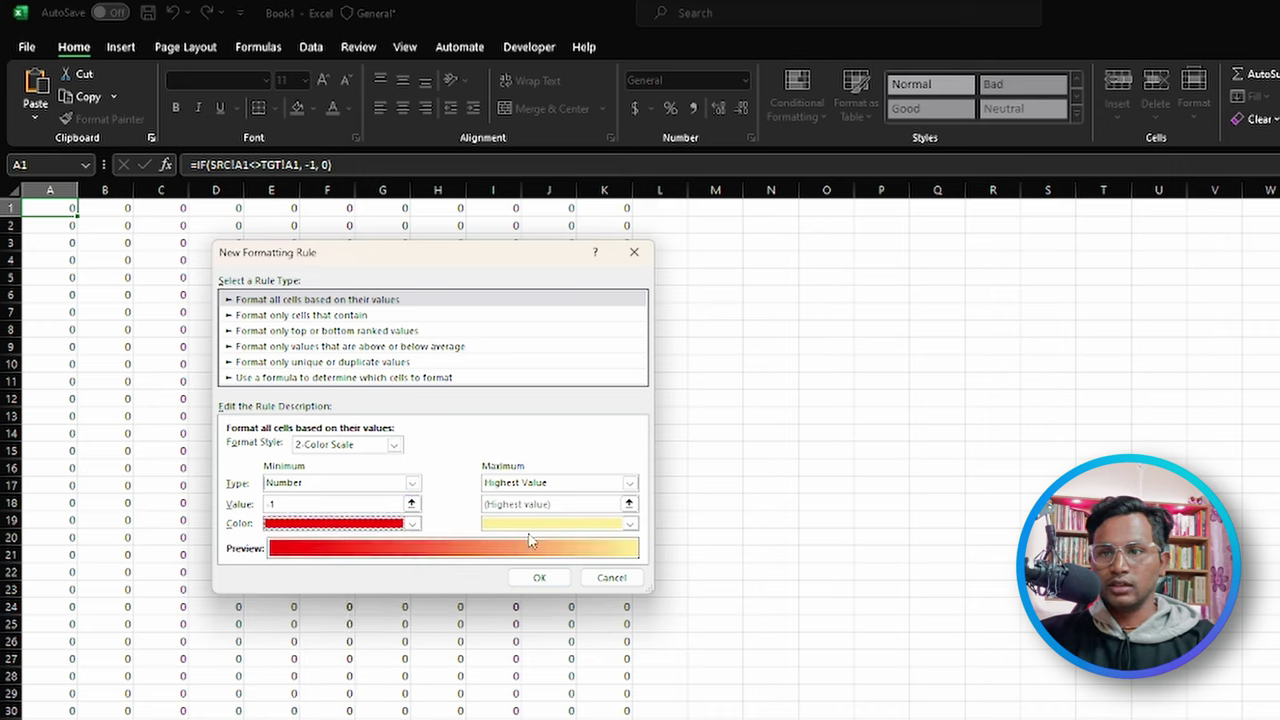
- Set the scale maximum to Number 0 in white and apply the rule
{"action": "left_click", "coordinate": [631, 483]}
{"action": "left_click", "coordinate": [520, 510]}
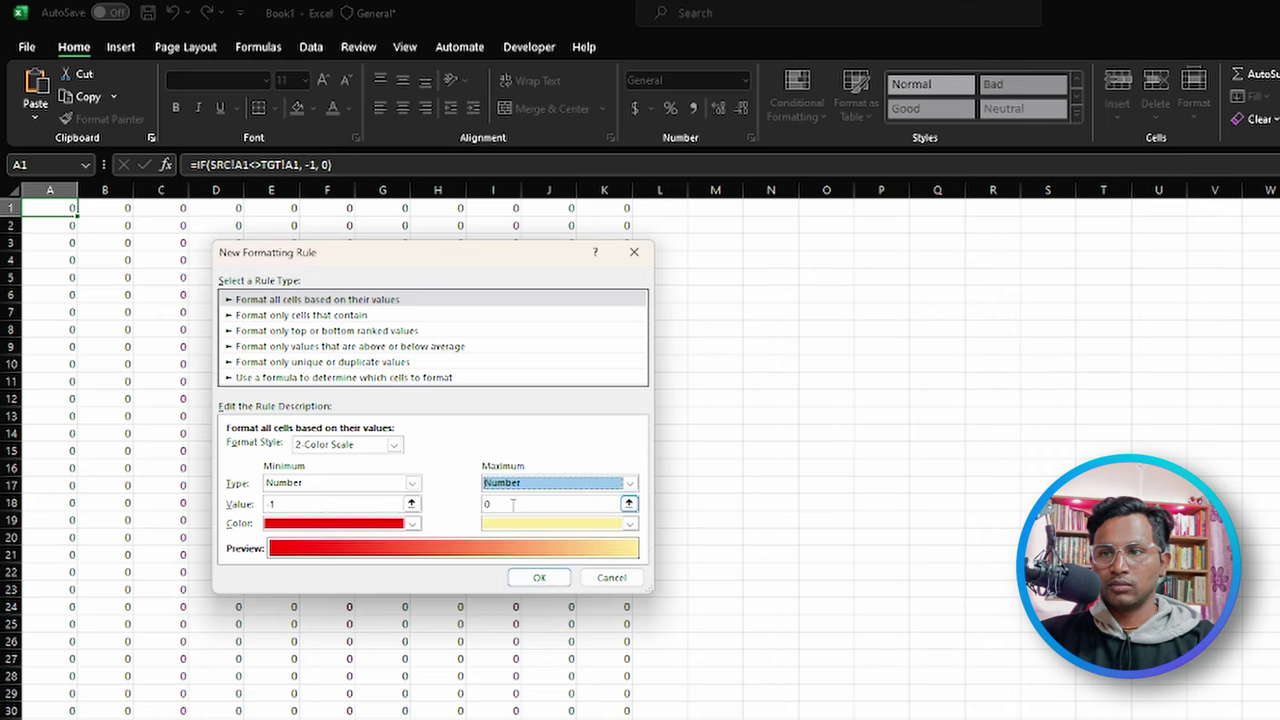
{"action": "type", "text": "0"}
{"action": "left_click", "coordinate": [518, 522]}
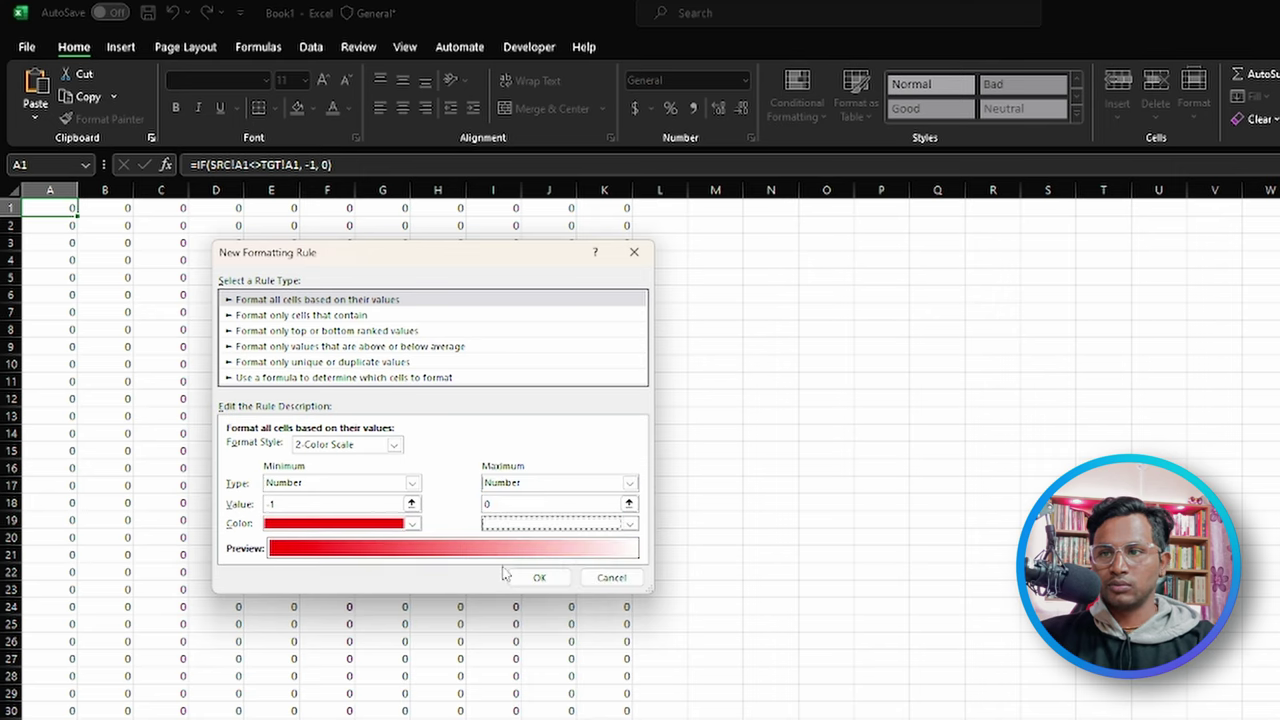
{"action": "left_click", "coordinate": [494, 570]}
{"action": "left_click", "coordinate": [540, 578]}
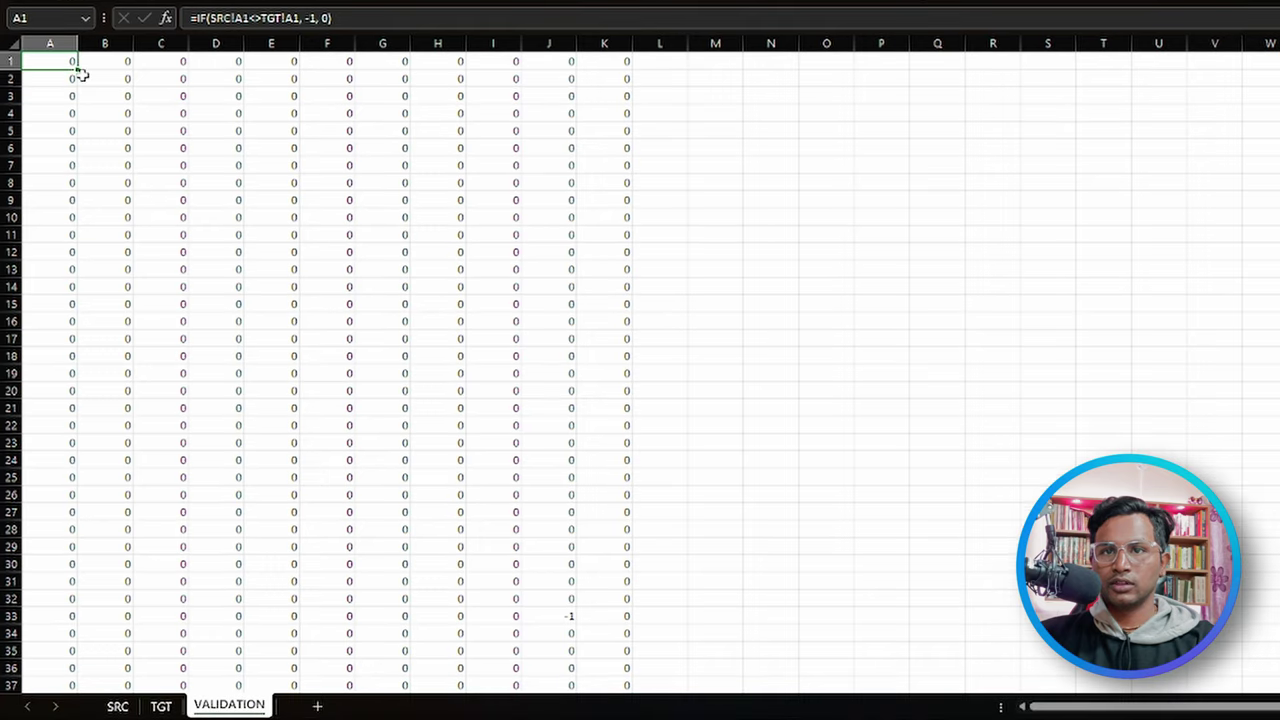
- Apply the colour scale across the A1:K37 comparison grid
{"action": "mouse_move", "coordinate": [77, 70]}
{"action": "left_mouse_down"}
{"action": "mouse_move", "coordinate": [632, 68]}
{"action": "mouse_move", "coordinate": [632, 690]}
{"action": "mouse_move", "coordinate": [597, 654]}
{"action": "mouse_move", "coordinate": [615, 585]}
{"action": "left_mouse_up"}
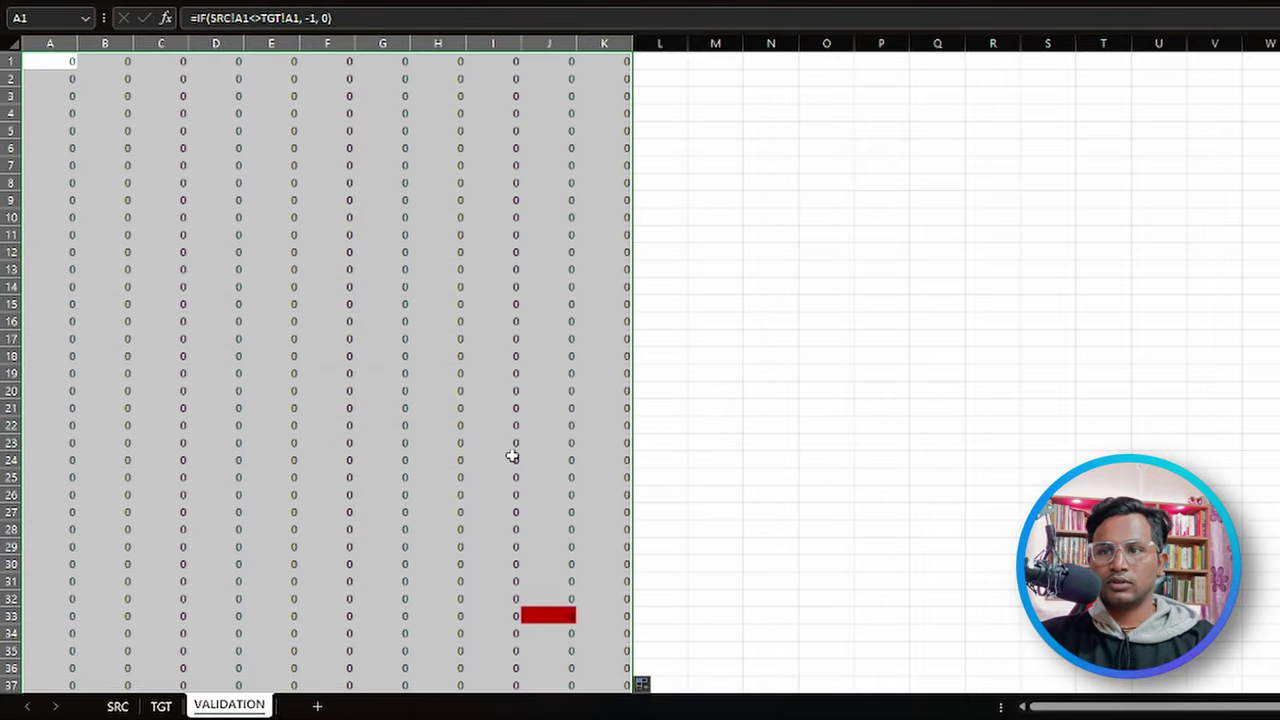
{"action": "left_click", "coordinate": [398, 303]}
{"action": "scroll", "coordinate": [346, 291], "scroll_direction": "down", "scroll_amount": 5}
{"action": "scroll", "coordinate": [343, 340], "scroll_direction": "up", "scroll_amount": 5}
- Inspect the red mismatch cell J33 and its column and row
{"action": "left_click", "coordinate": [548, 614]}
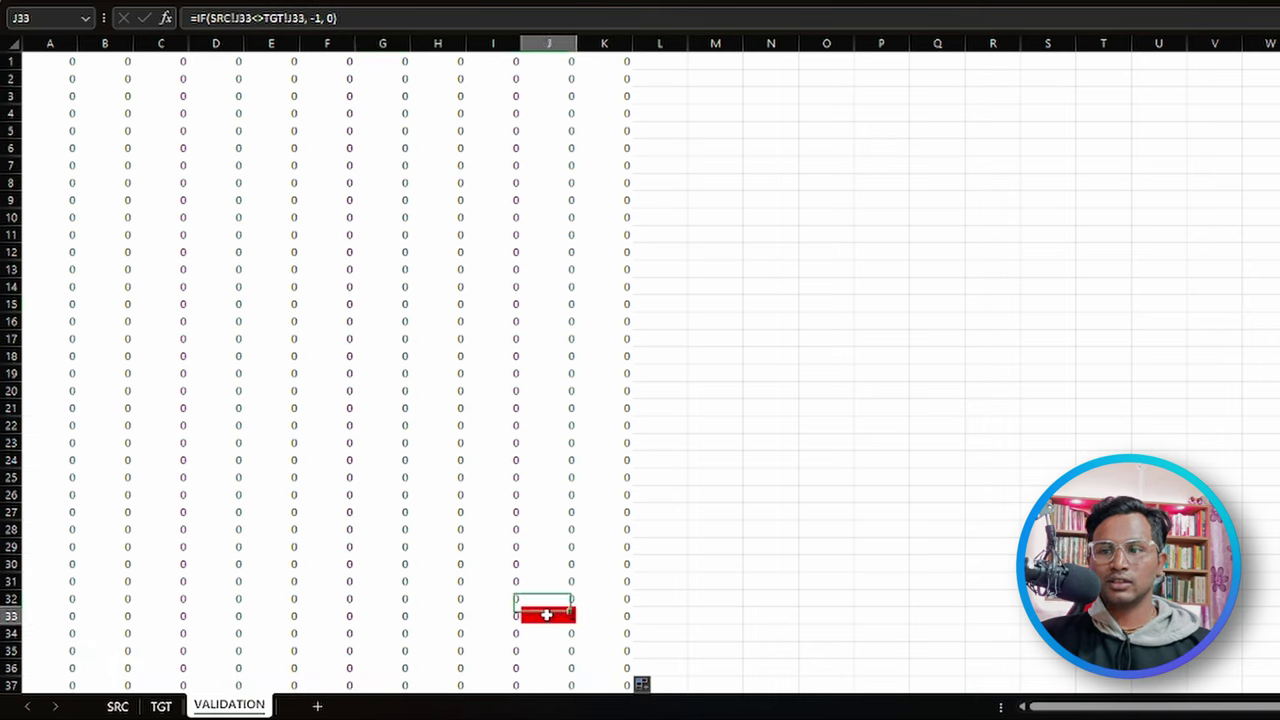
{"action": "scroll", "coordinate": [558, 450], "scroll_direction": "down", "scroll_amount": 5}
{"action": "left_click", "coordinate": [558, 405]}
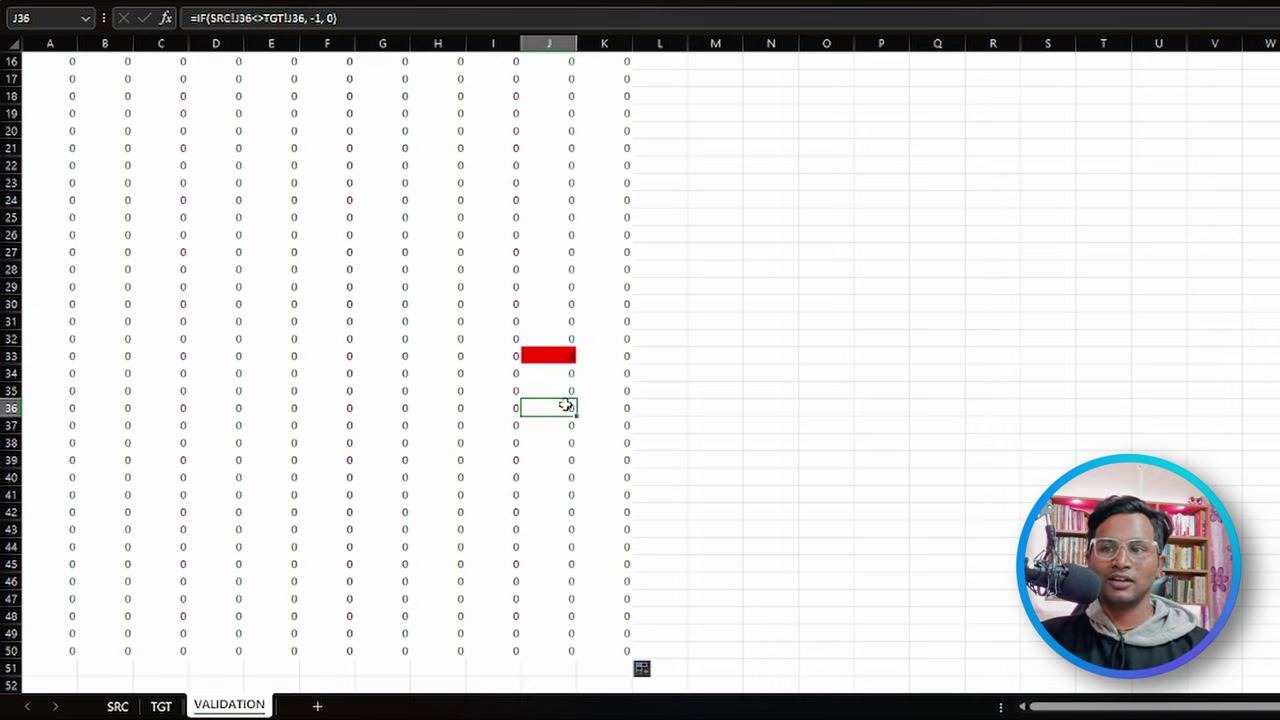
{"action": "left_click", "coordinate": [555, 353]}
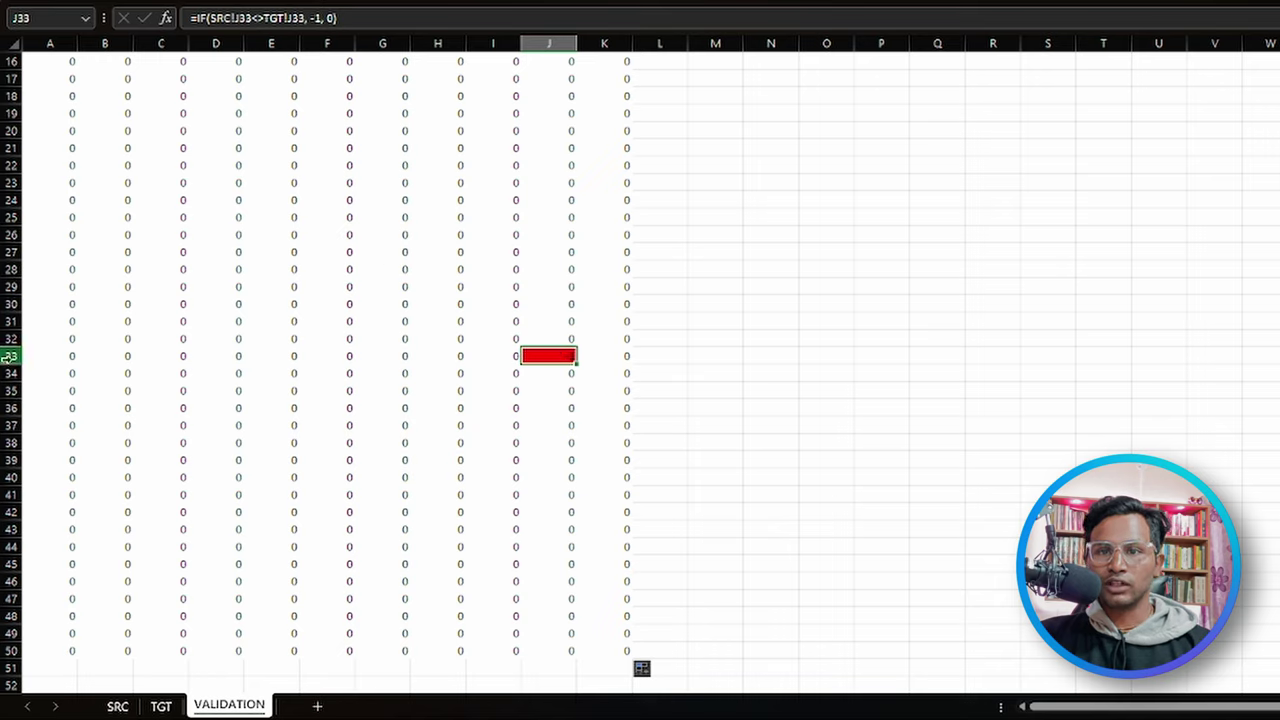
{"action": "left_click", "coordinate": [549, 43]}
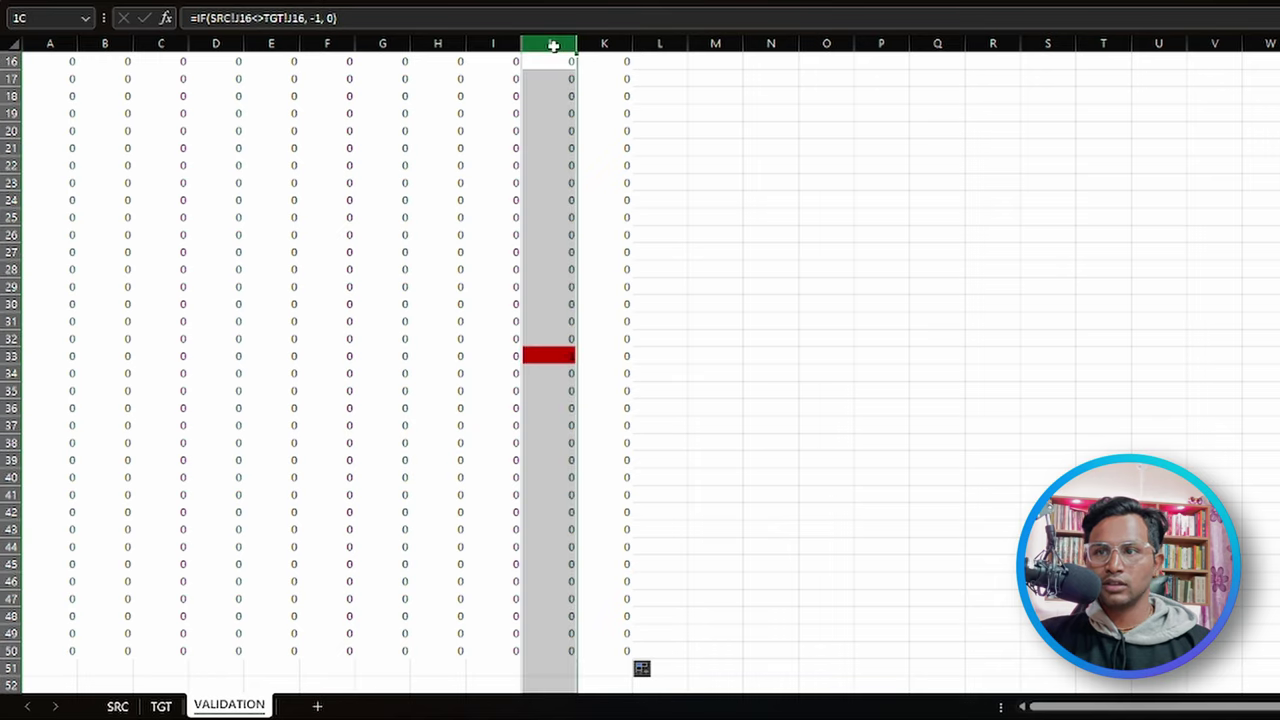
{"action": "left_click", "coordinate": [12, 355]}
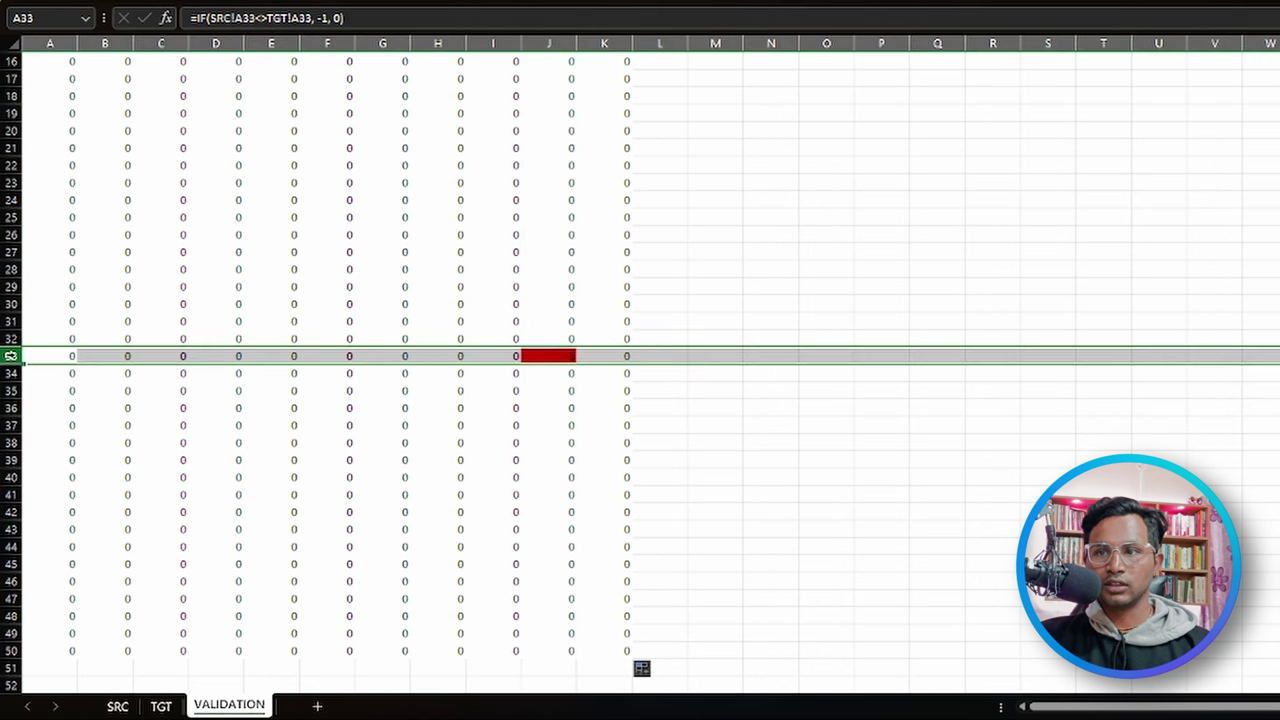
{"action": "left_click", "coordinate": [536, 353]}
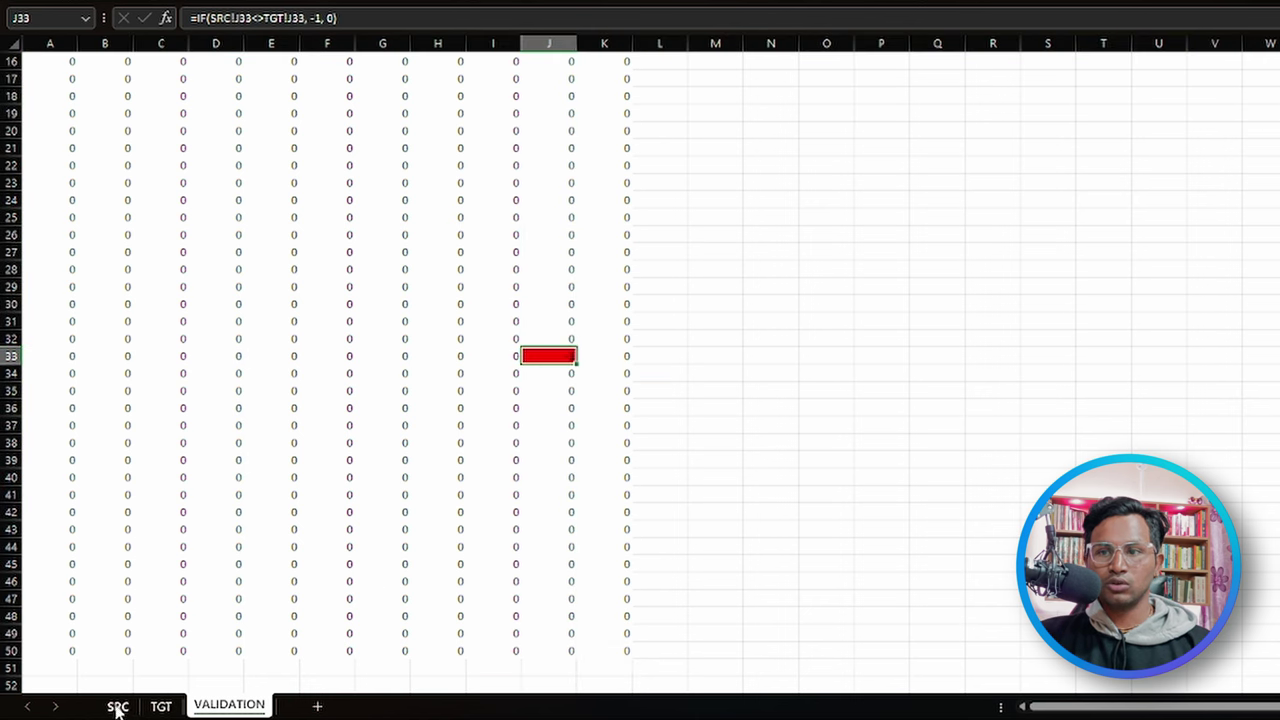
- Switch to the SRC sheet and select the MANAGER_ID column
{"action": "left_click", "coordinate": [118, 706]}
{"action": "scroll", "coordinate": [652, 240], "scroll_direction": "up", "scroll_amount": 8}
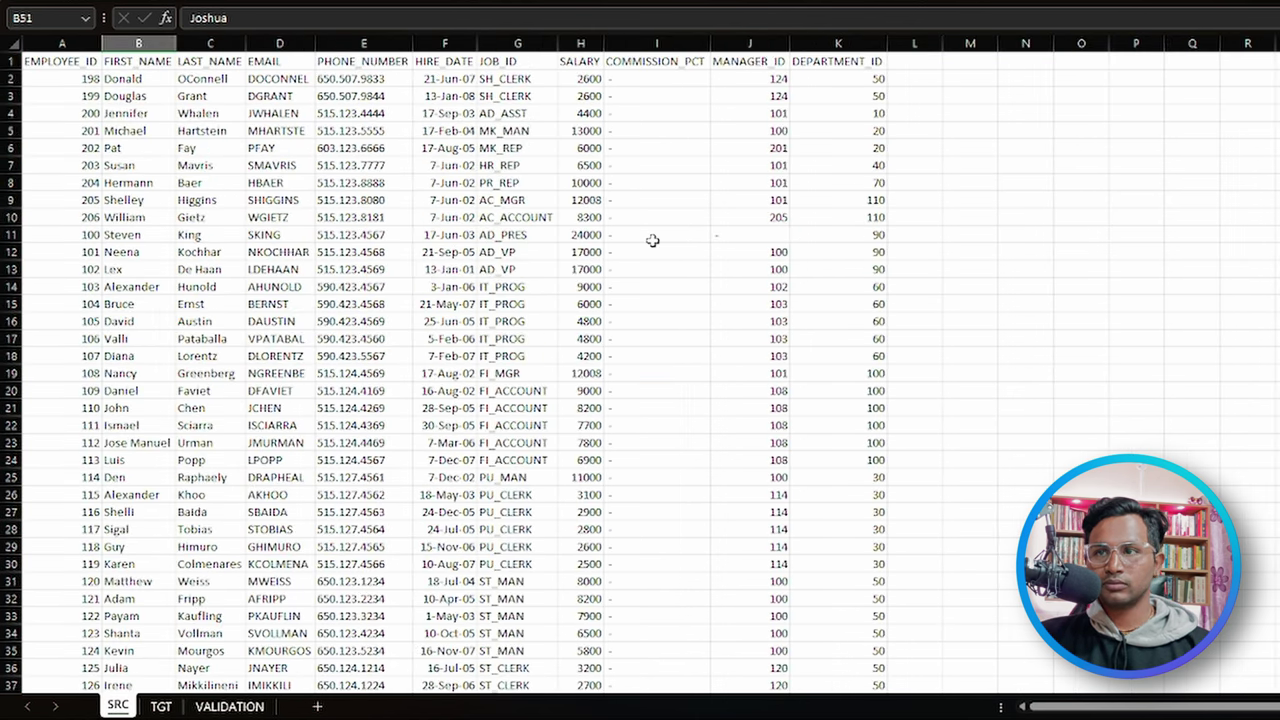
{"action": "left_click", "coordinate": [760, 43]}
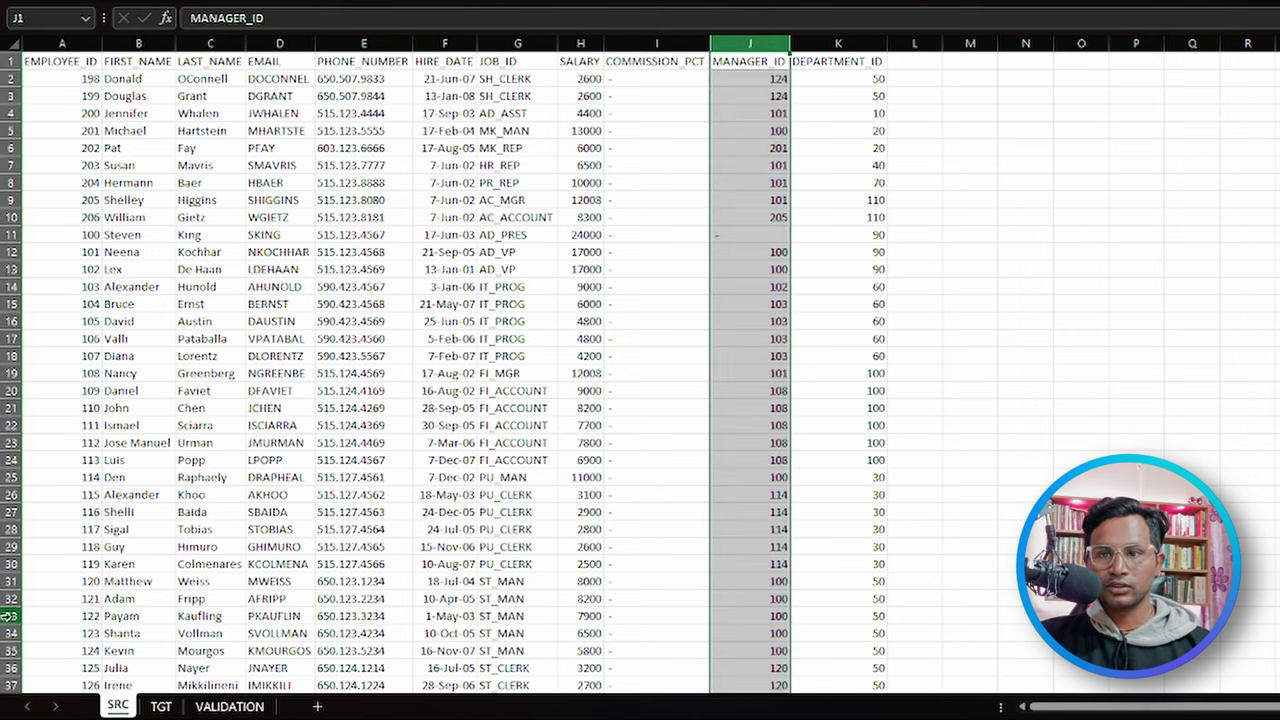